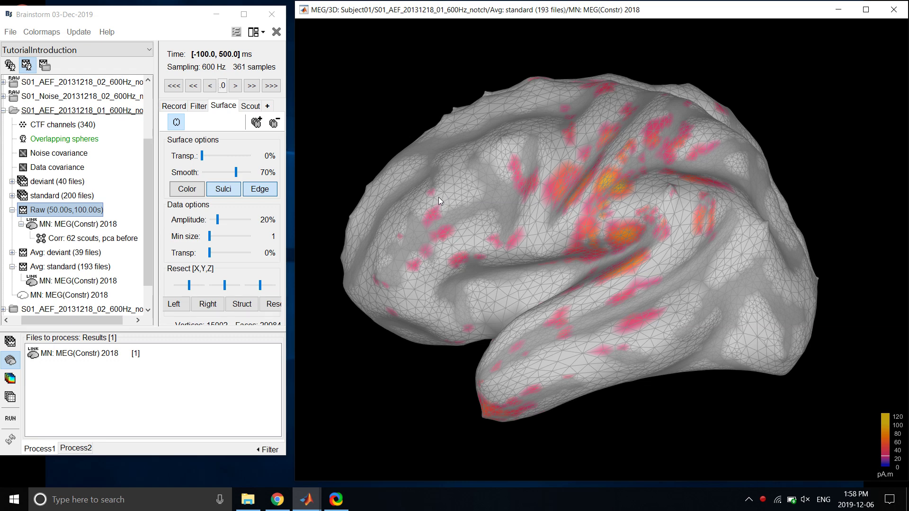
Overlay the Mindboggle atlas scouts on the cortex surface of the standard average's sources
{"action": "scroll", "coordinate": [438, 197], "scroll_direction": "up", "scroll_amount": 1}
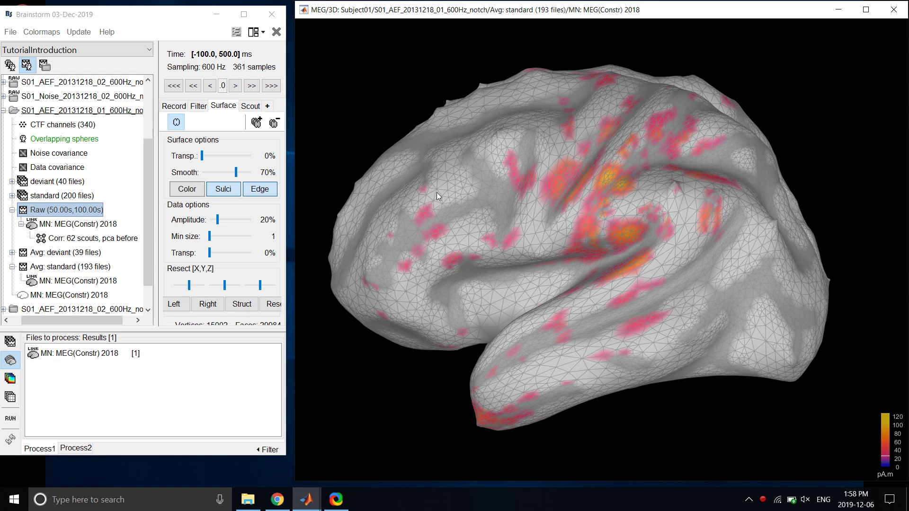
{"action": "scroll", "coordinate": [442, 198], "scroll_direction": "up", "scroll_amount": 3}
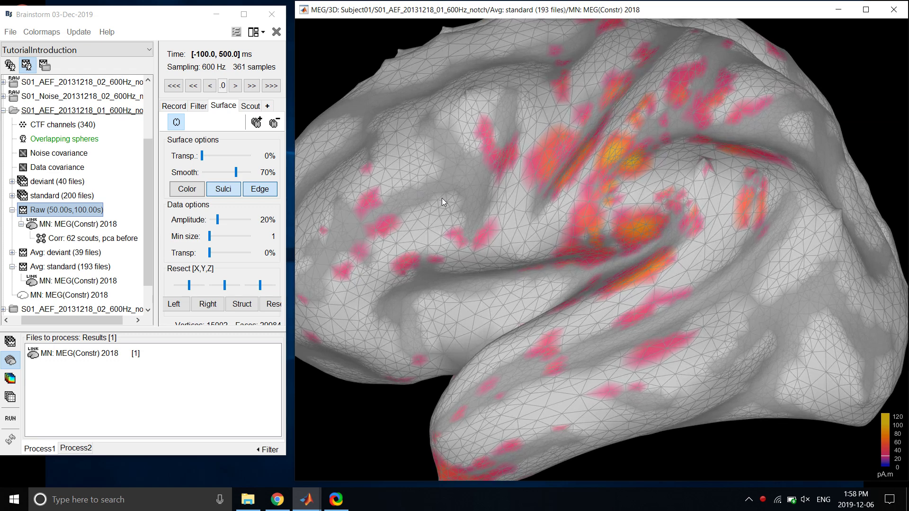
{"action": "scroll", "coordinate": [429, 198], "scroll_direction": "up", "scroll_amount": 2}
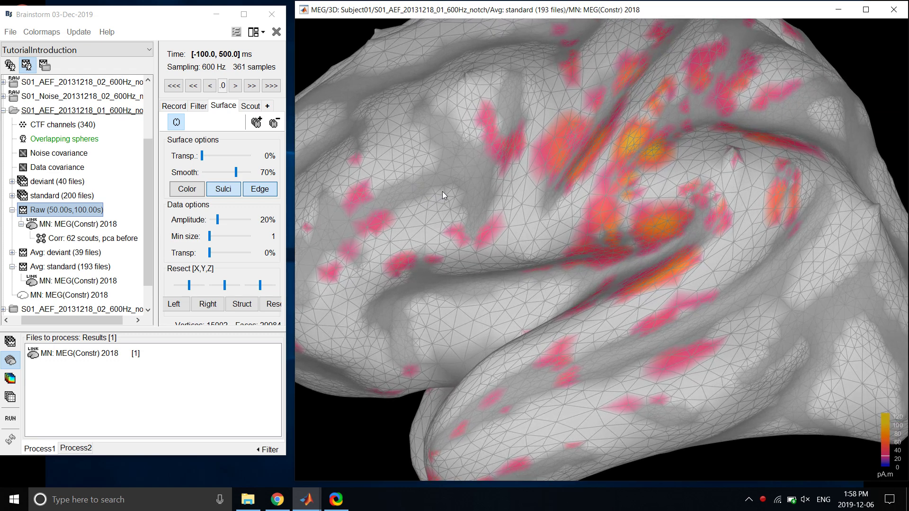
{"action": "scroll", "coordinate": [442, 191], "scroll_direction": "up", "scroll_amount": 1}
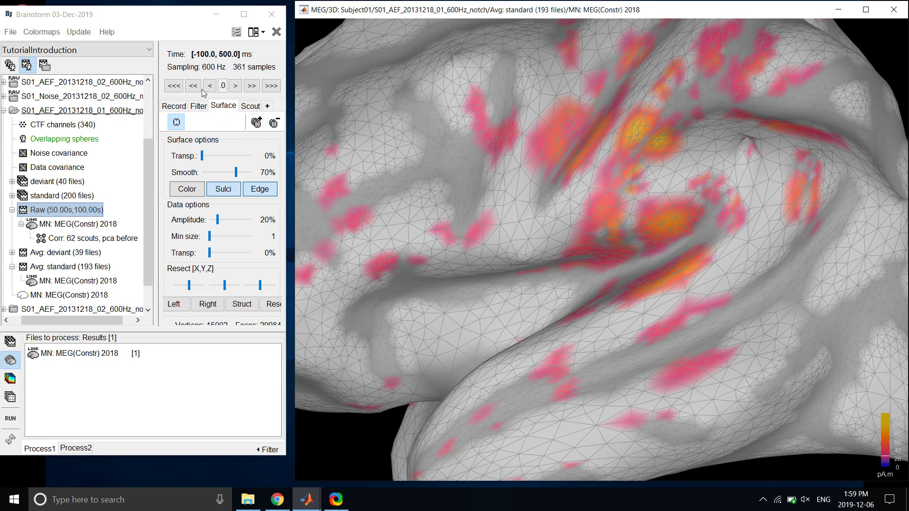
{"action": "left_click", "coordinate": [250, 105]}
{"action": "left_click", "coordinate": [234, 142]}
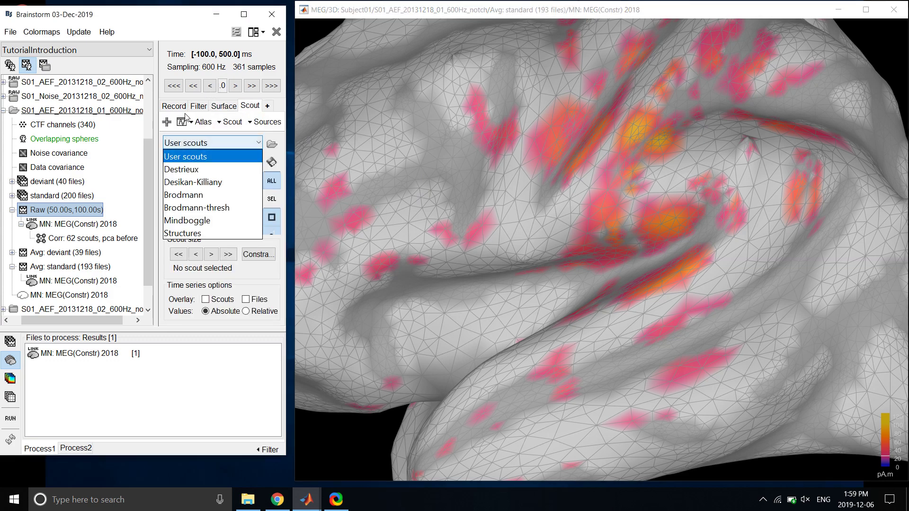
{"action": "left_click", "coordinate": [202, 219]}
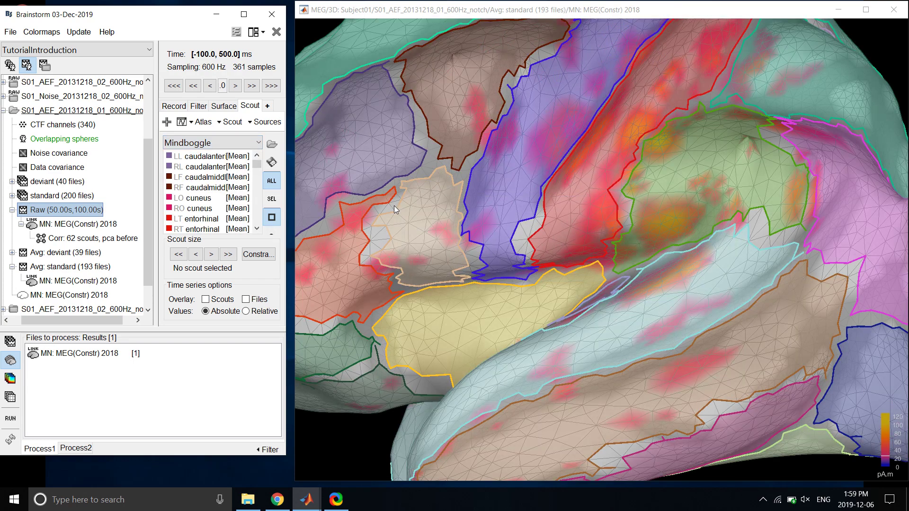
Select the left insula scout on the cortex and look over the surrounding Mindboggle regions
{"action": "left_click", "coordinate": [389, 255]}
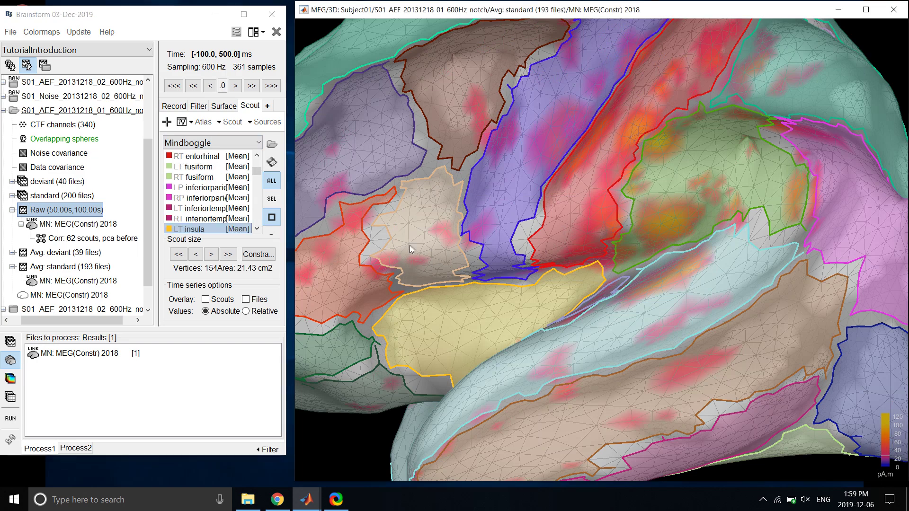
{"action": "left_click_drag", "start_coordinate": [366, 268], "coordinate": [368, 260]}
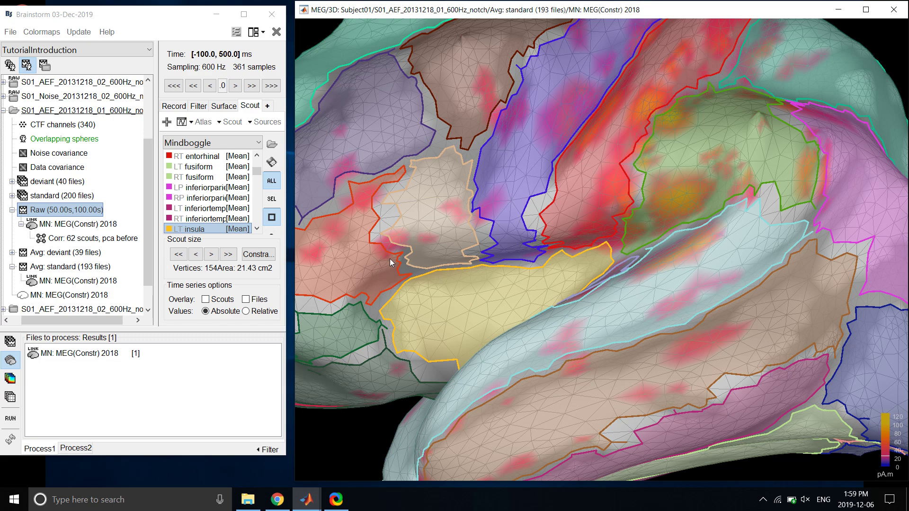
{"action": "scroll", "coordinate": [391, 259], "scroll_direction": "down", "scroll_amount": 1}
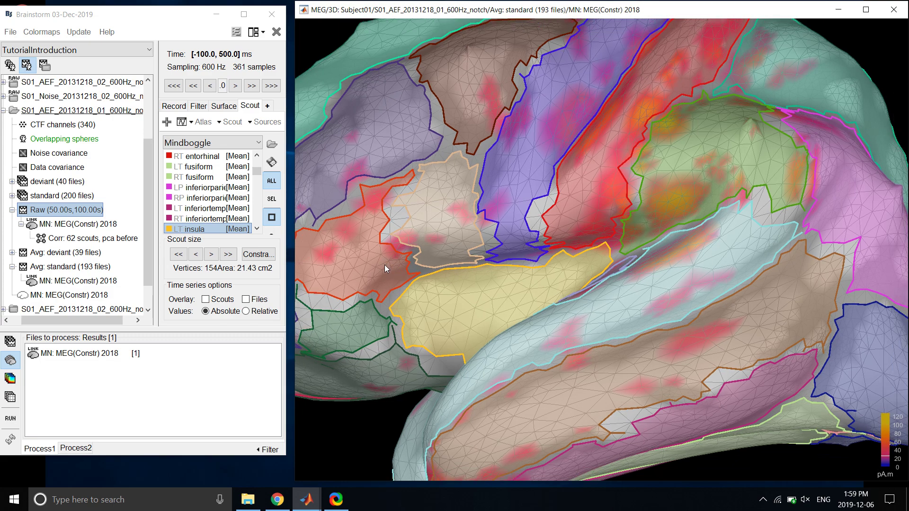
{"action": "scroll", "coordinate": [385, 264], "scroll_direction": "down", "scroll_amount": 1}
{"action": "scroll", "coordinate": [385, 267], "scroll_direction": "down", "scroll_amount": 1}
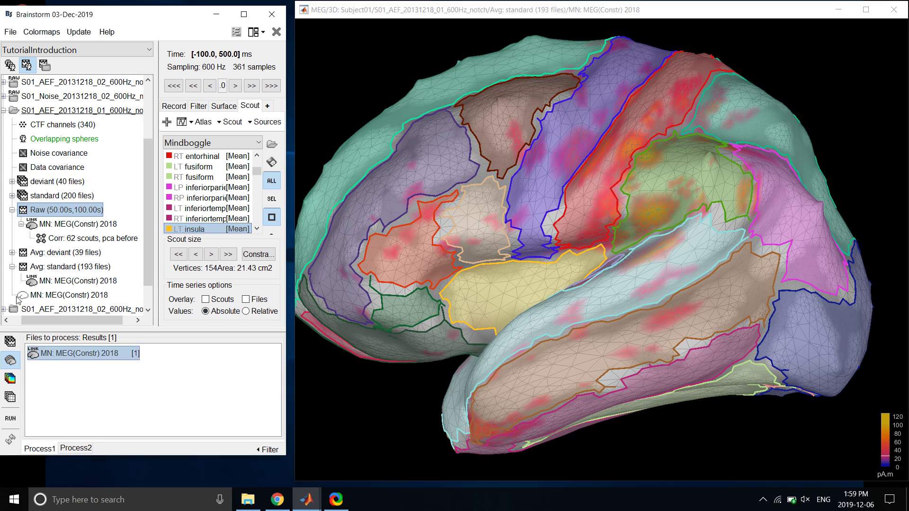
Start a processing pipeline on the MN: MEG(Constr) 2018 source file with the Correlation NxN connectivity process
{"action": "left_click", "coordinate": [9, 340]}
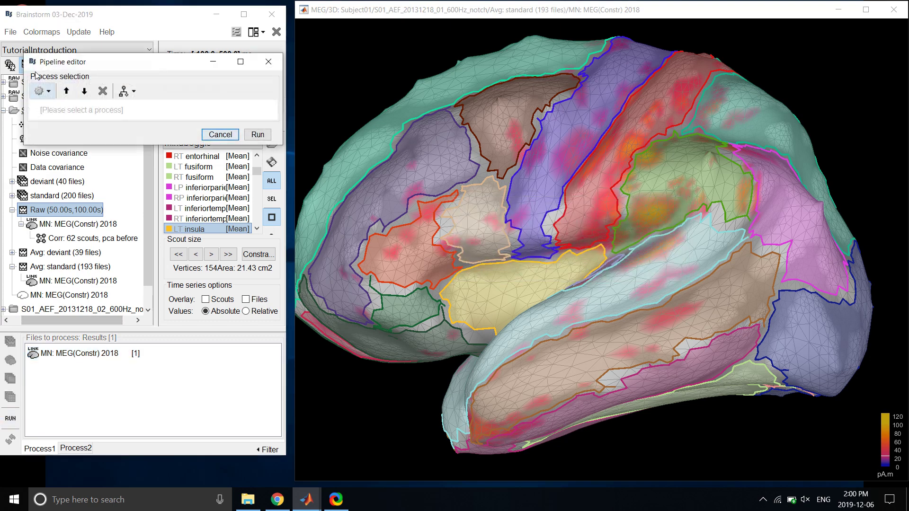
{"action": "left_click", "coordinate": [41, 91]}
{"action": "key", "text": "Down"}
{"action": "key", "text": "Down"}
{"action": "key", "text": "Down"}
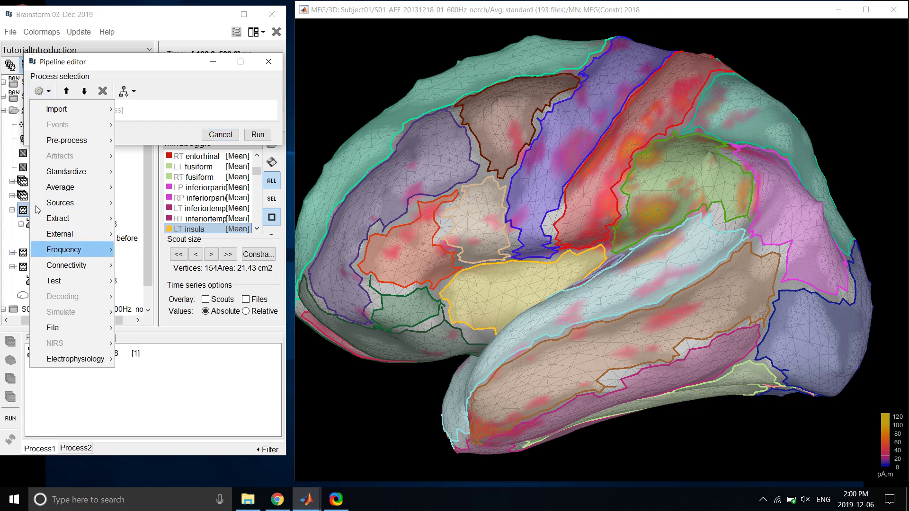
{"action": "key", "text": "Right"}
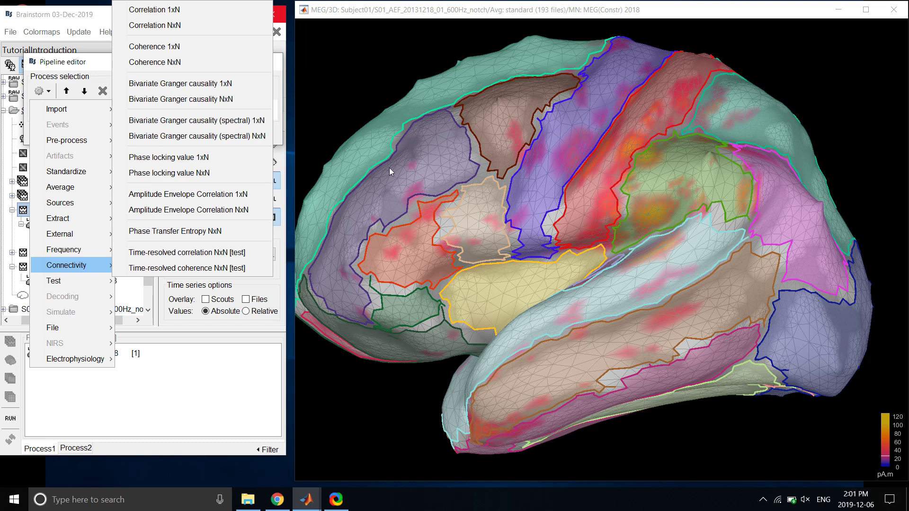
{"action": "left_click", "coordinate": [145, 25]}
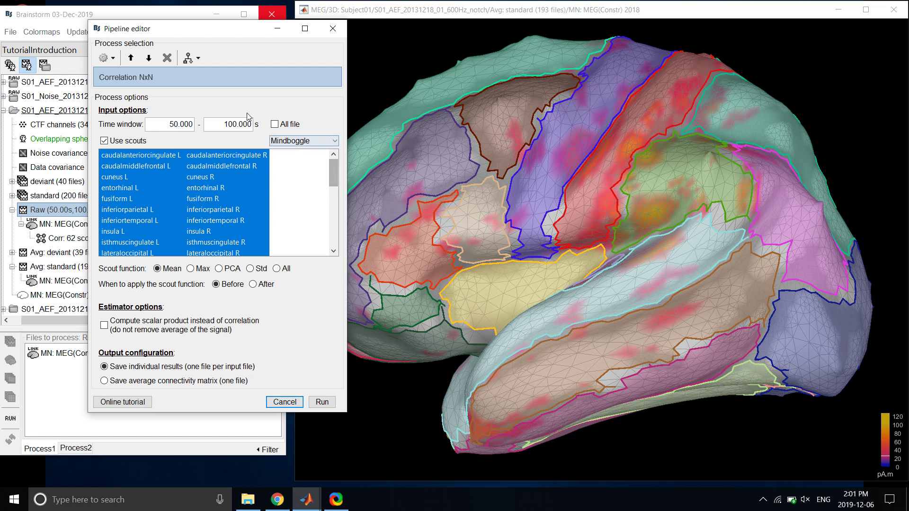
Set the correlation process's scout atlas to User scouts, and switch it back to Mindboggle
{"action": "left_click", "coordinate": [331, 141]}
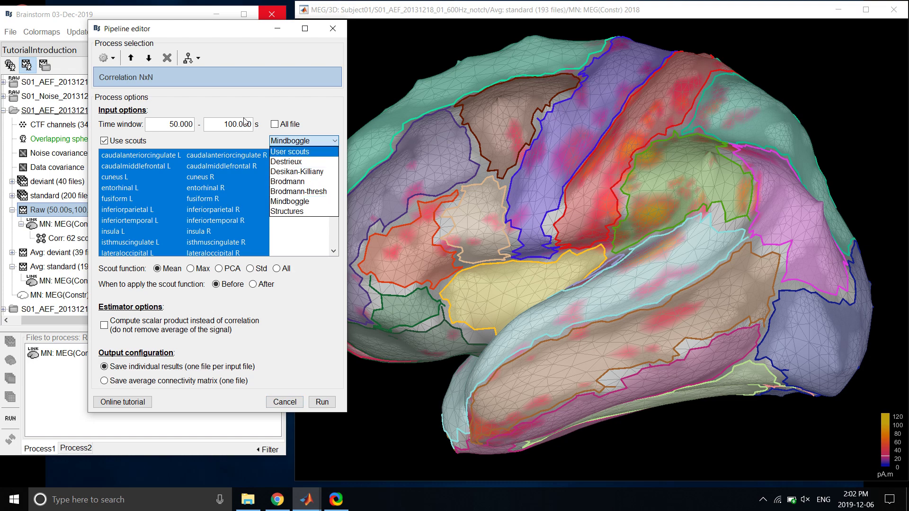
{"action": "key", "text": "Return"}
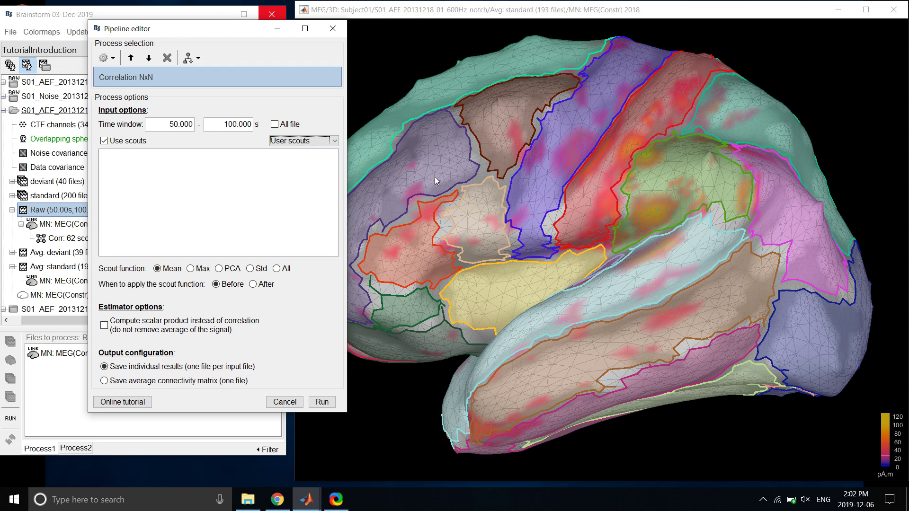
{"action": "left_click", "coordinate": [303, 141]}
{"action": "key", "text": "Down"}
{"action": "key", "text": "Down"}
{"action": "key", "text": "Down"}
{"action": "key", "text": "Down"}
{"action": "key", "text": "Down"}
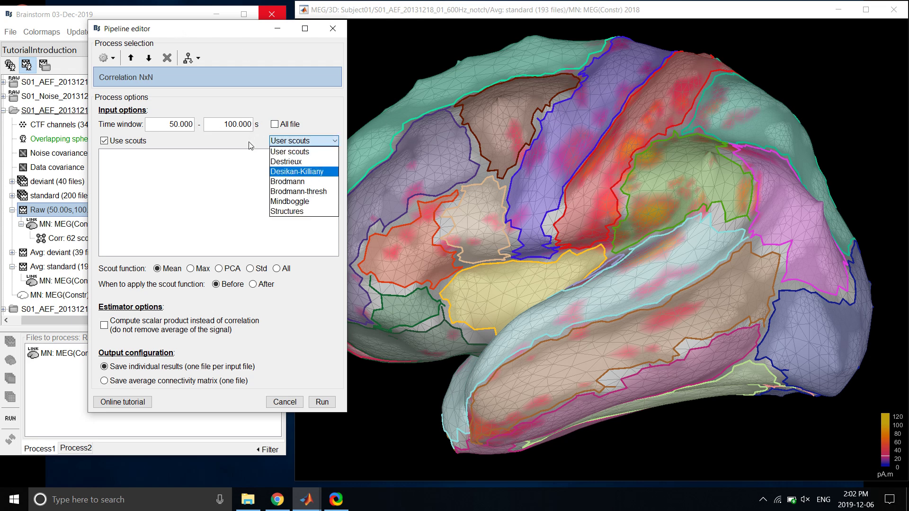
{"action": "key", "text": "Return"}
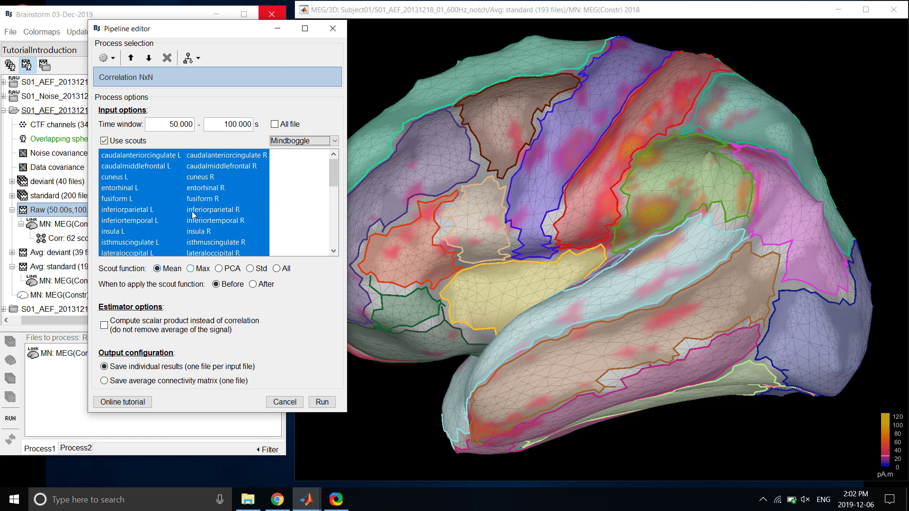
Set the scout function to PCA, check the list of selected Mindboggle scouts, and cancel the pipeline without running it
{"action": "left_click", "coordinate": [157, 268]}
{"action": "key", "text": "Right"}
{"action": "key", "text": "Right"}
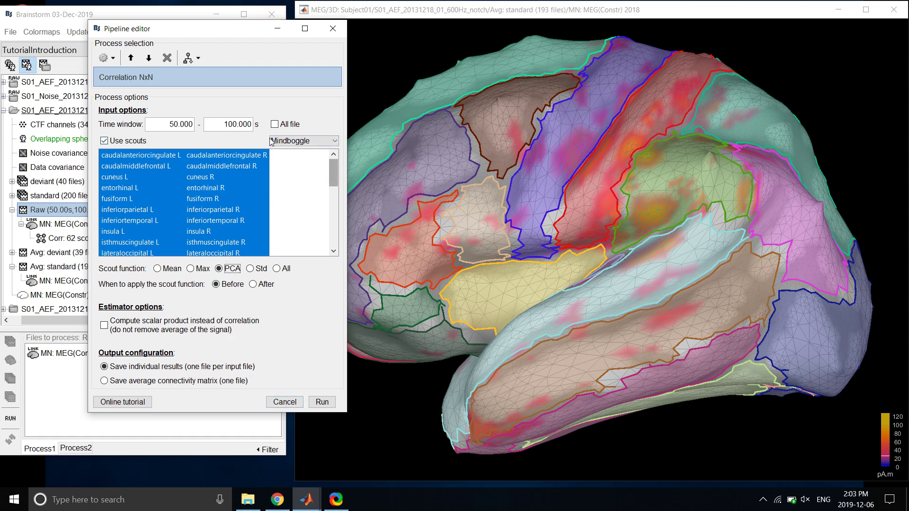
{"action": "scroll", "coordinate": [269, 178], "scroll_direction": "down", "scroll_amount": 5}
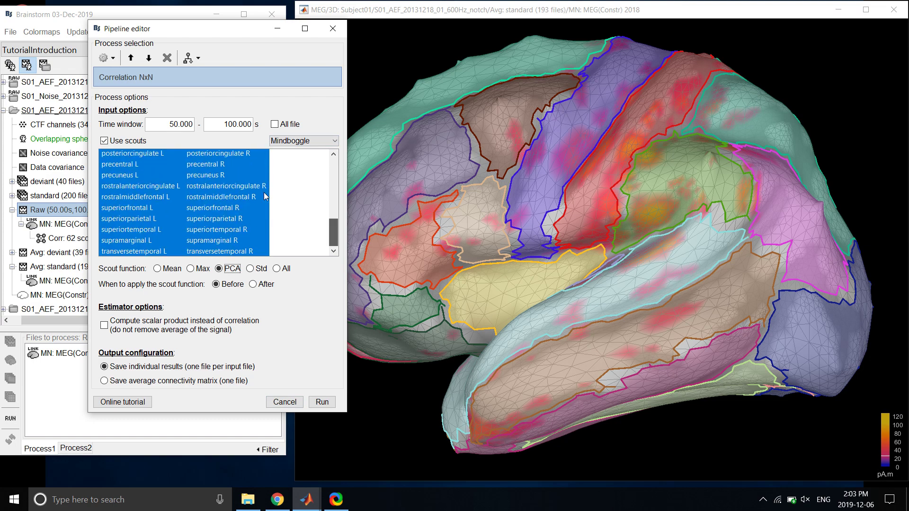
{"action": "scroll", "coordinate": [269, 178], "scroll_direction": "down", "scroll_amount": 3}
{"action": "left_click", "coordinate": [284, 402]}
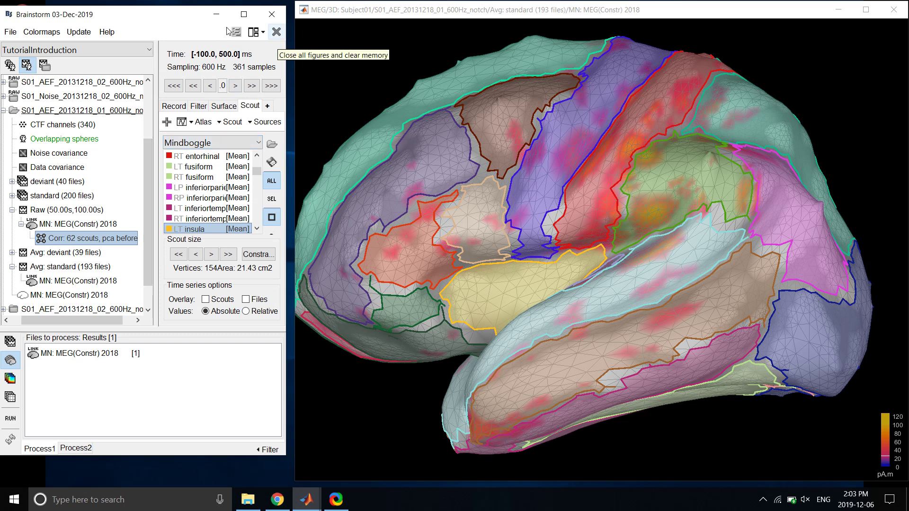
Close all figures and display the 62-scout correlation file of the raw recording as an NxN image
{"action": "left_click", "coordinate": [276, 32]}
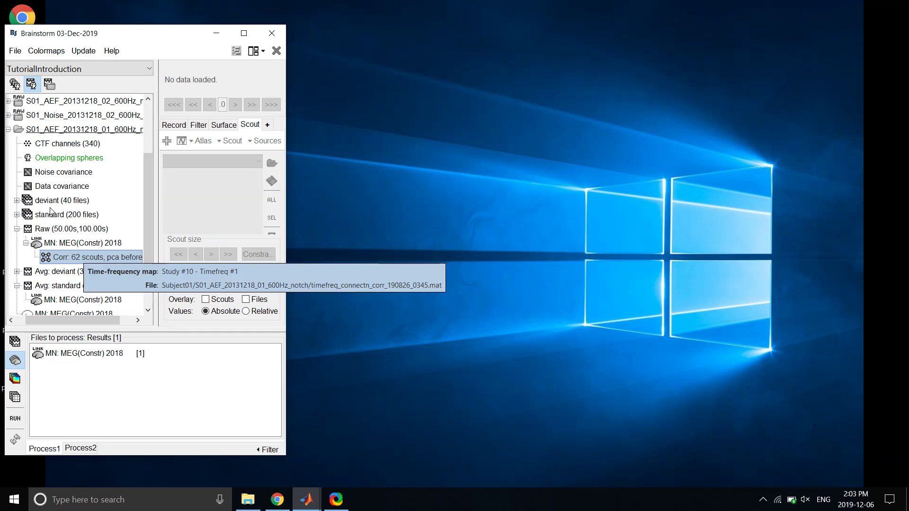
{"action": "key", "text": "Menu"}
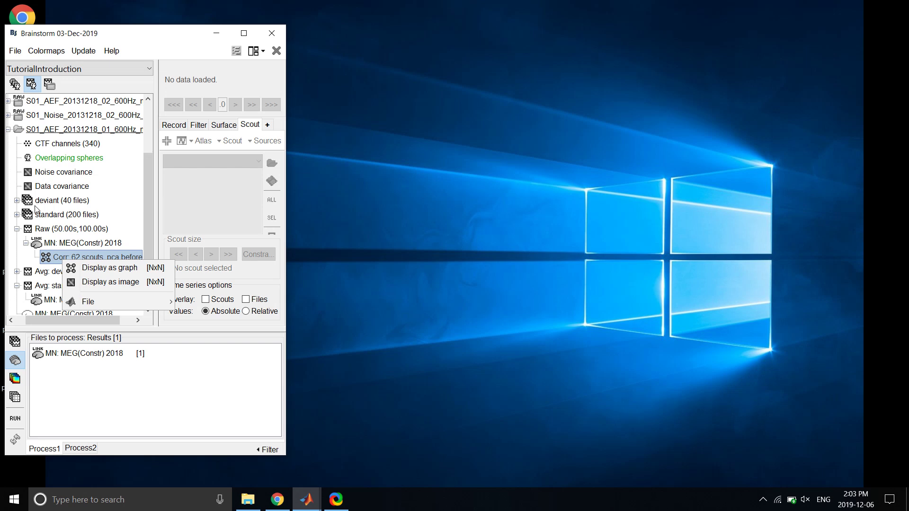
{"action": "key", "text": "Down"}
{"action": "key", "text": "Down"}
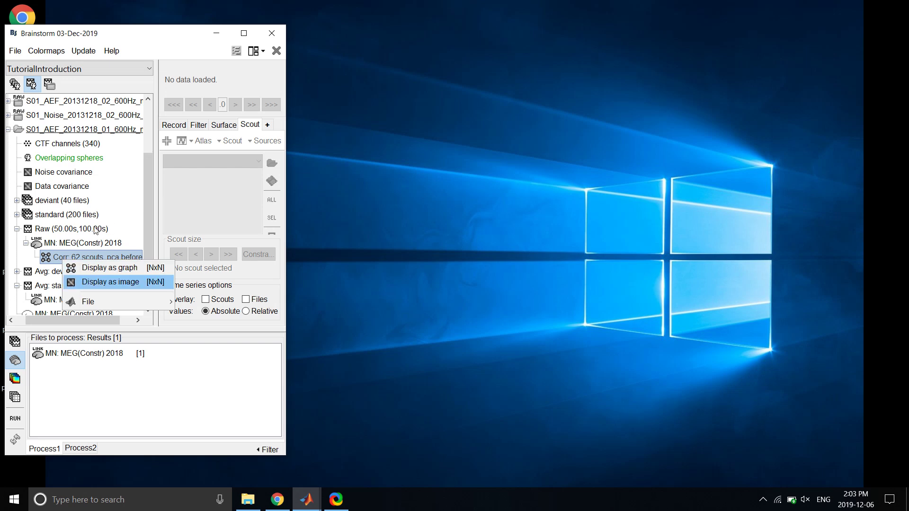
{"action": "key", "text": "Return"}
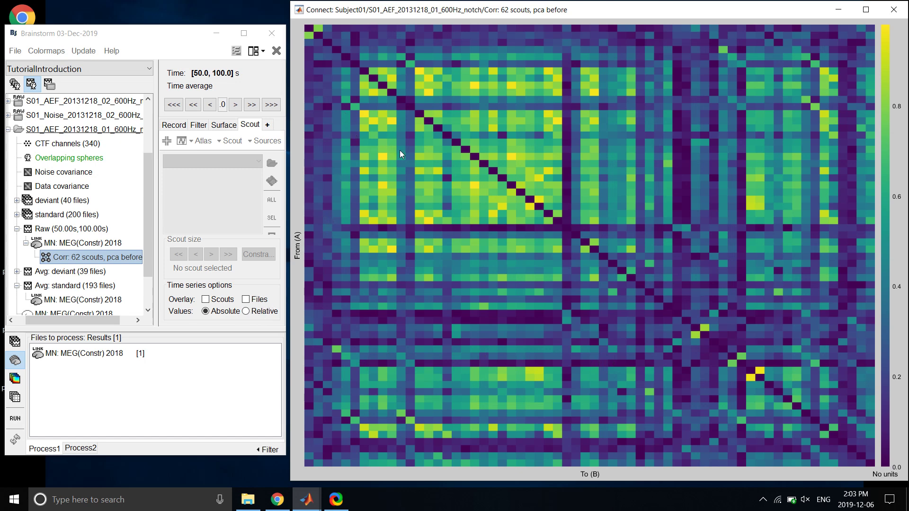
Inspect the matrix entries of medialorbitofrontal R with itself and with lateralorbitofrontal R, and close the matrix figure
{"action": "left_click", "coordinate": [539, 207]}
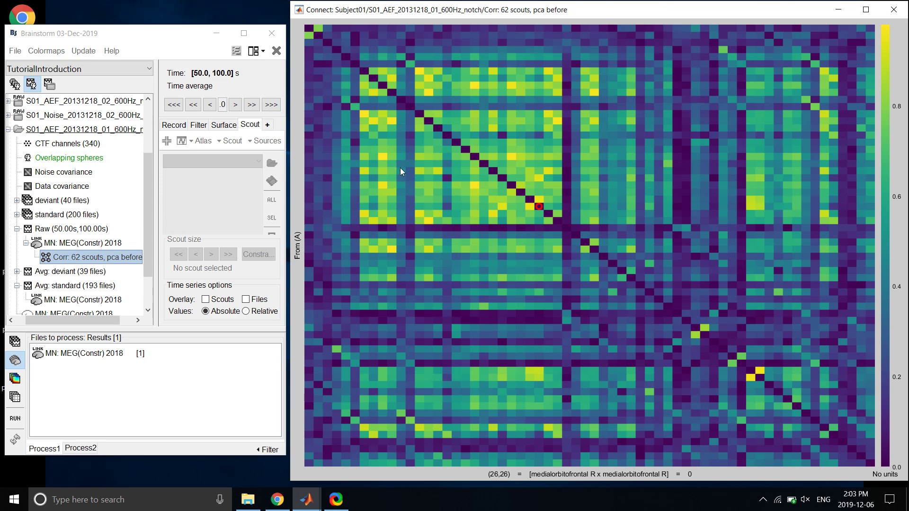
{"action": "key", "text": "Left"}
{"action": "key", "text": "Left"}
{"action": "key", "text": "Left"}
{"action": "key", "text": "Left"}
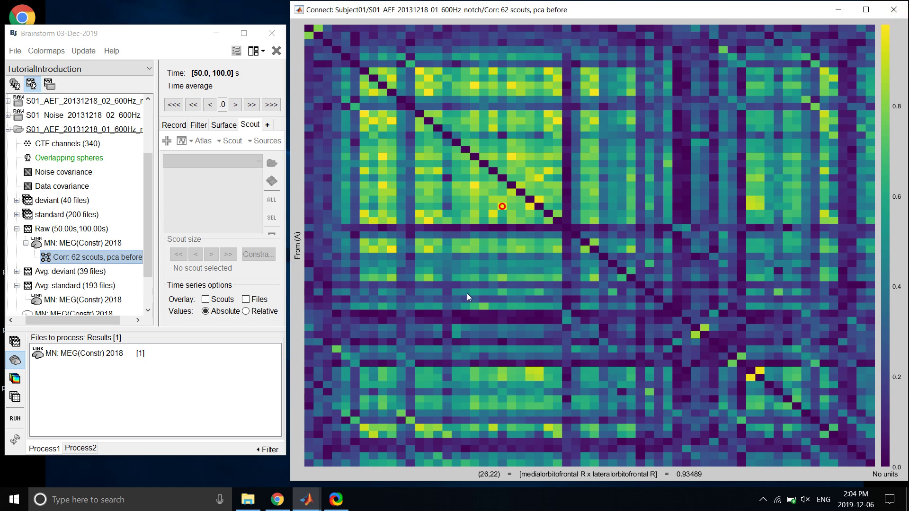
{"action": "left_click", "coordinate": [894, 9]}
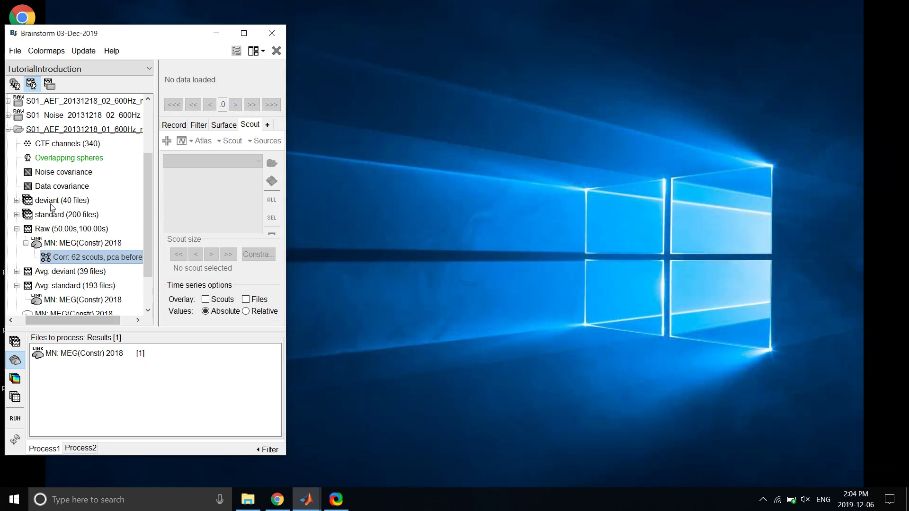
Display the 62-scout correlation file as an NxN connectivity graph
{"action": "right_click", "coordinate": [64, 256]}
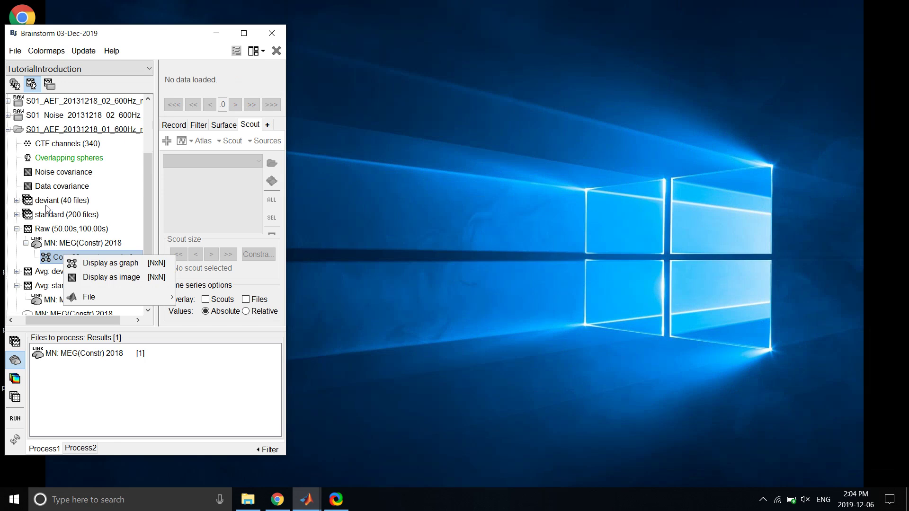
{"action": "left_click", "coordinate": [45, 205]}
{"action": "right_click", "coordinate": [75, 257]}
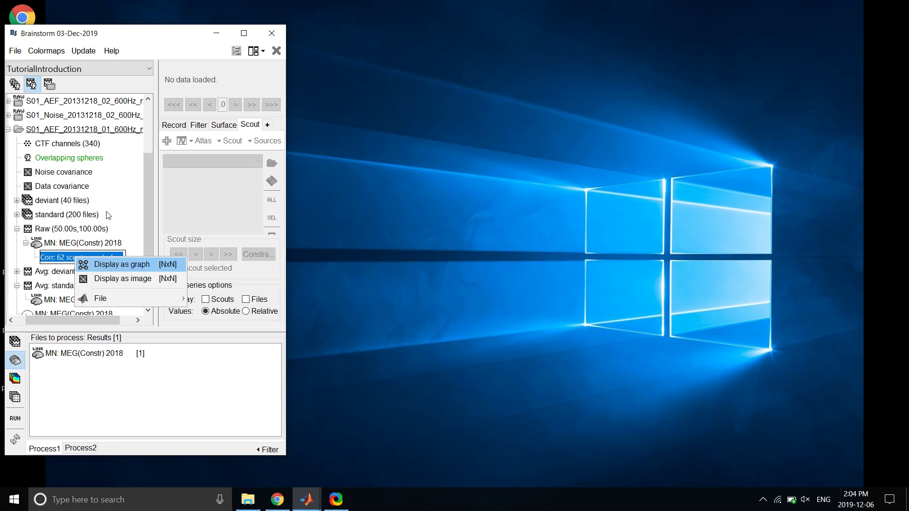
{"action": "key", "text": "Return"}
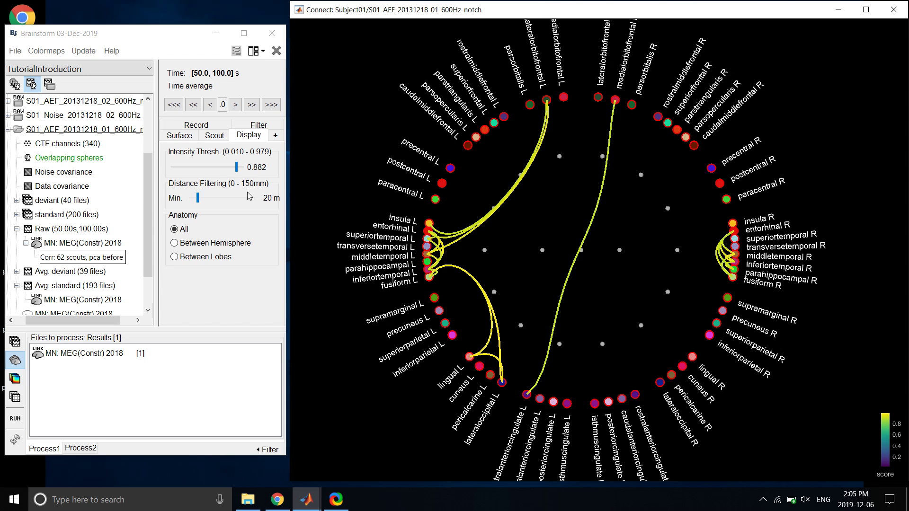
Filter the connectivity graph to an intensity threshold of 0.785, a minimum distance of 35 mm, and between-hemisphere connections only
{"action": "left_click", "coordinate": [196, 107]}
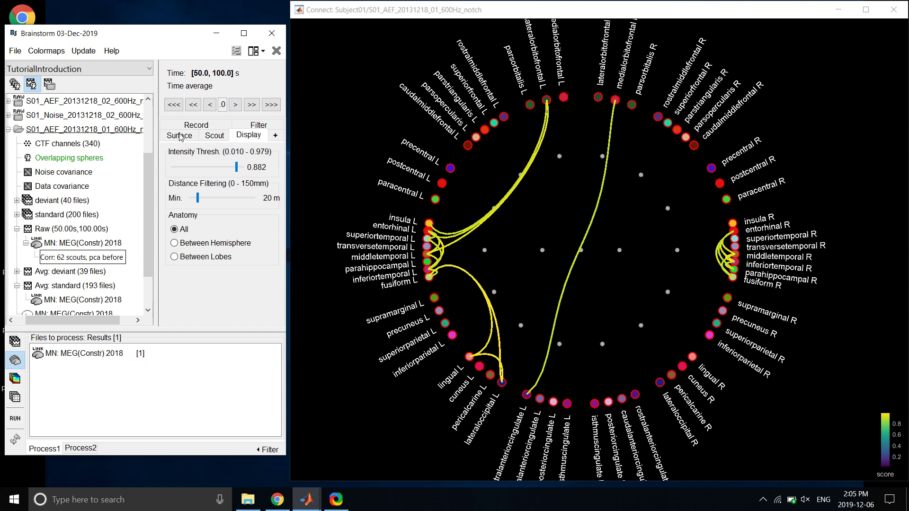
{"action": "left_click", "coordinate": [225, 169]}
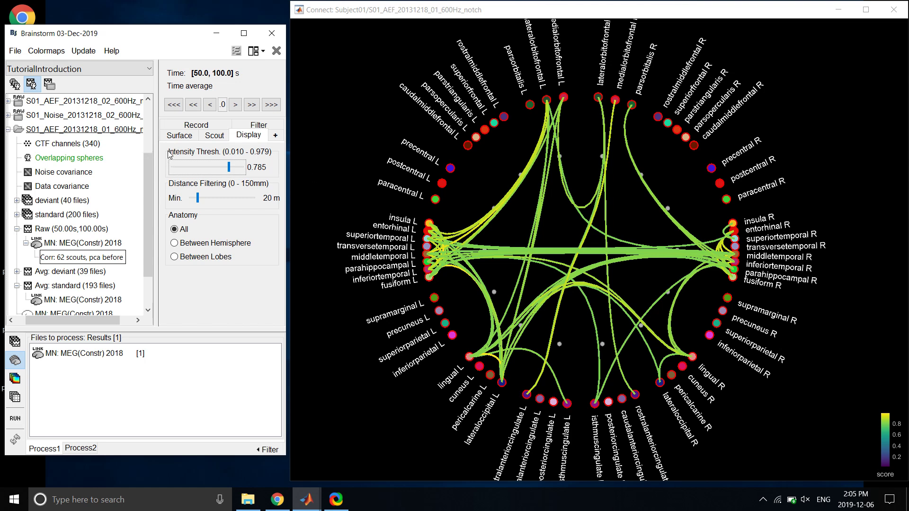
{"action": "key", "text": "Tab"}
{"action": "key", "text": "Page_Up"}
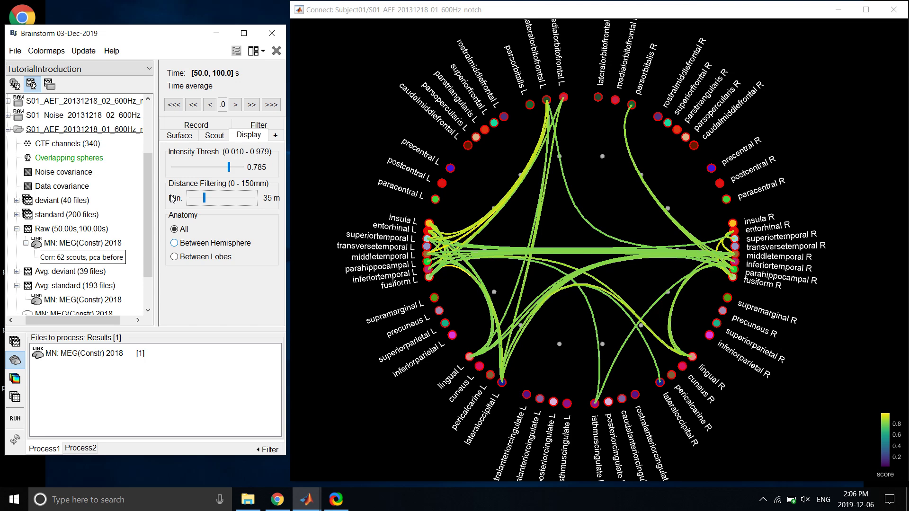
{"action": "left_click", "coordinate": [174, 243]}
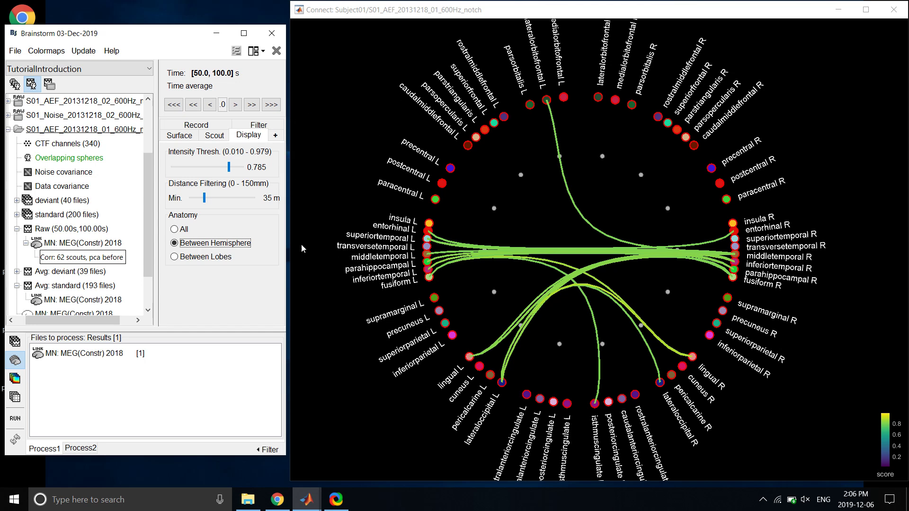
Show only between-lobe connections in the graph, and reset the anatomy filter to all connections
{"action": "left_click", "coordinate": [225, 258]}
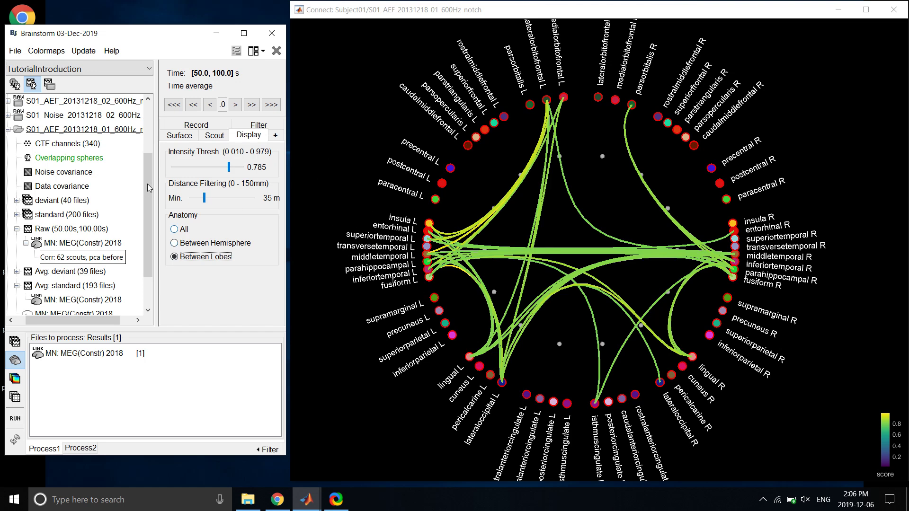
{"action": "left_click", "coordinate": [174, 229]}
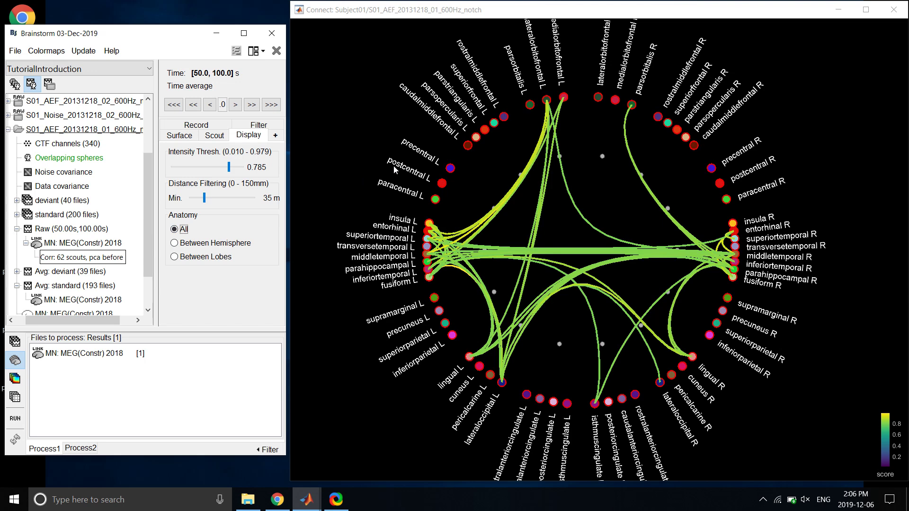
Isolate the connections of the left temporal region group, narrow them to fusiform L alone, and show all regions again
{"action": "left_click", "coordinate": [386, 200]}
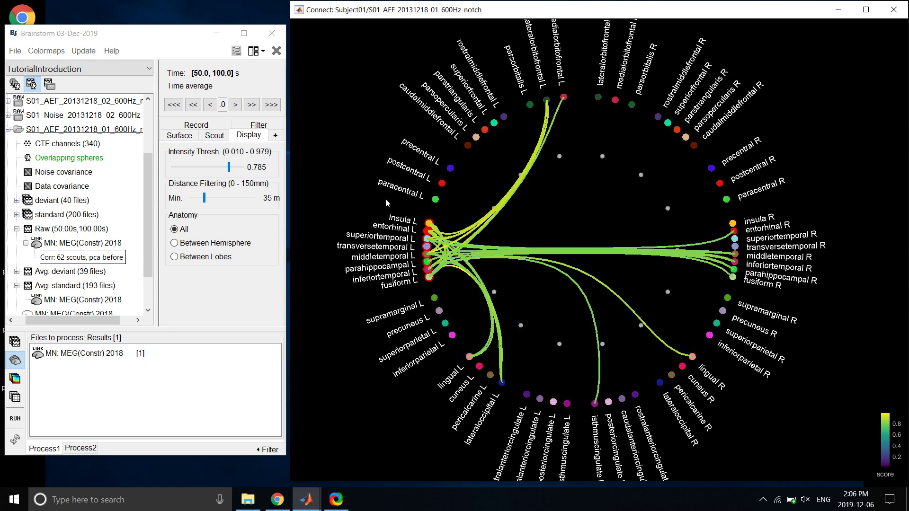
{"action": "left_click", "coordinate": [389, 200]}
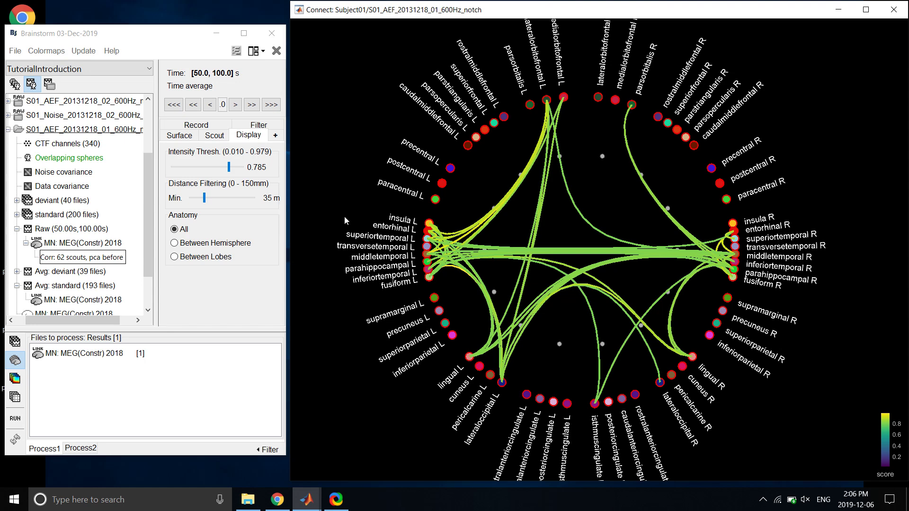
{"action": "key", "text": "Right"}
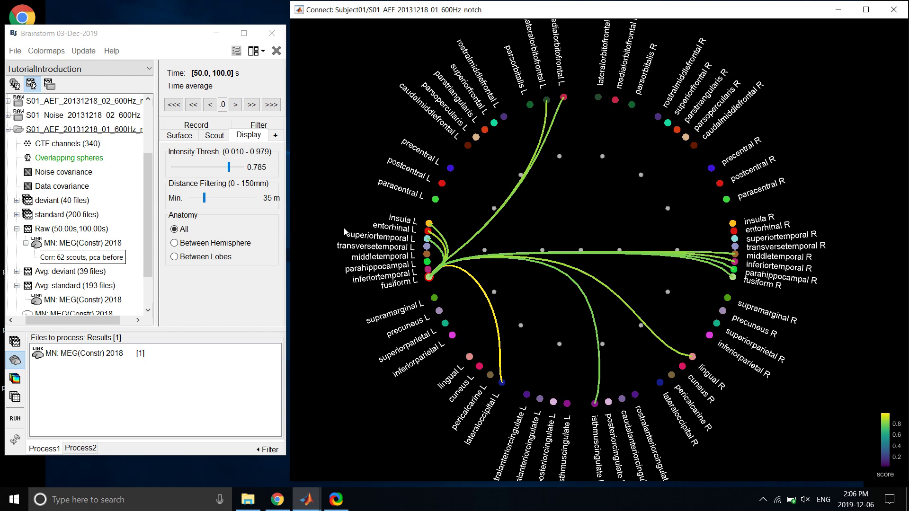
{"action": "key", "text": "a"}
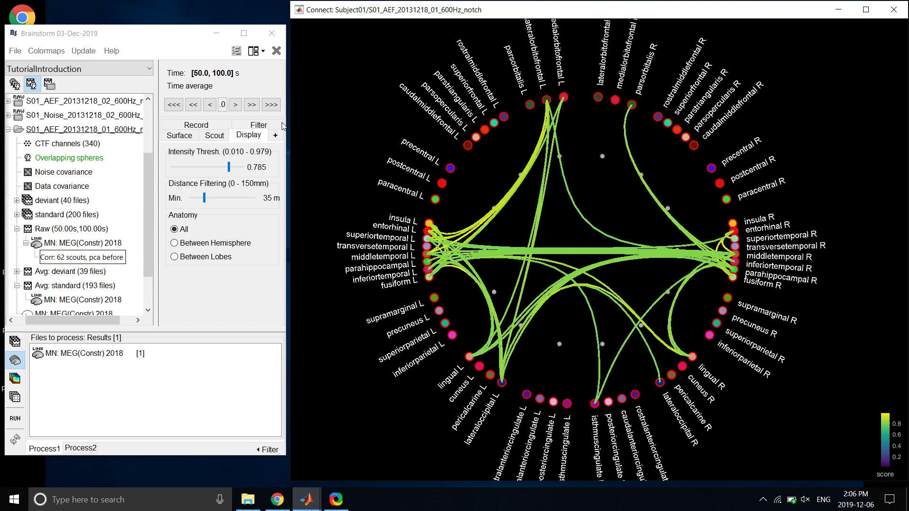
Close all figures and start a fiber import for Subject01's anatomy with 100 points per fiber
{"action": "left_click", "coordinate": [276, 50]}
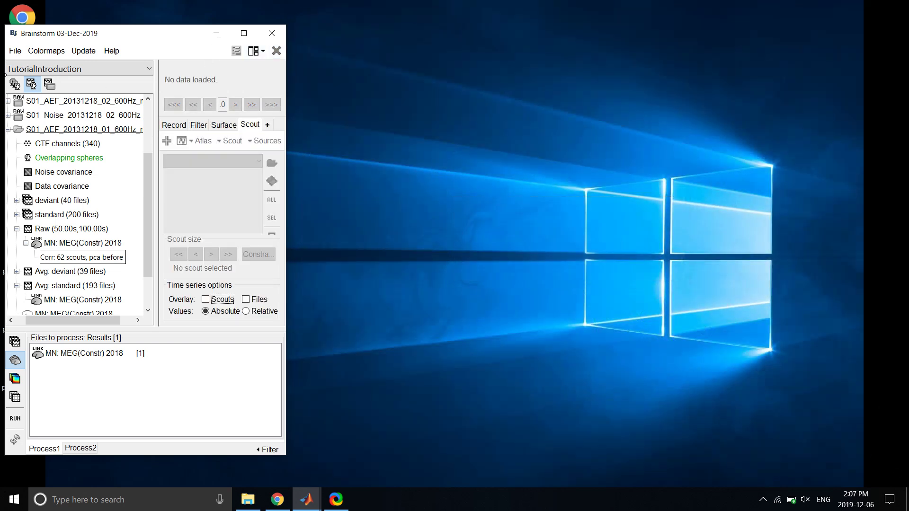
{"action": "left_click", "coordinate": [15, 85]}
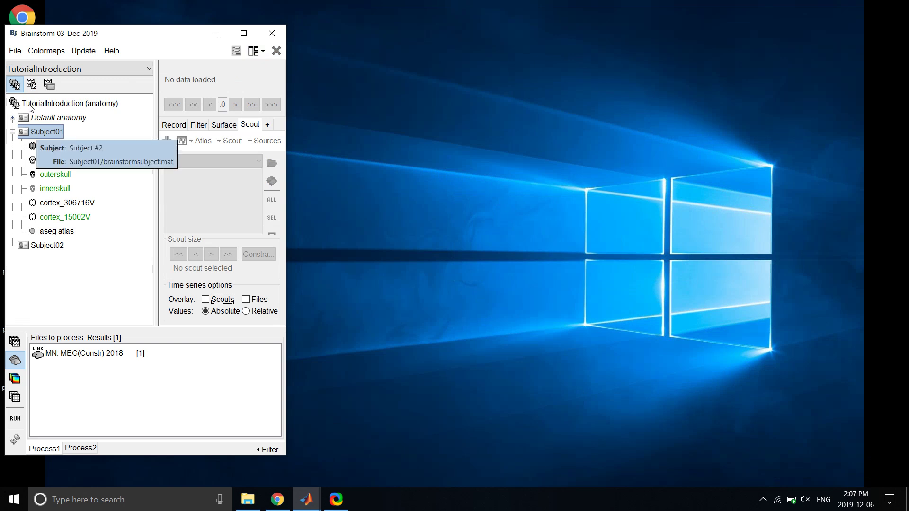
{"action": "right_click", "coordinate": [36, 131]}
{"action": "key", "text": "Down"}
{"action": "key", "text": "Down"}
{"action": "key", "text": "Down"}
{"action": "key", "text": "Down"}
{"action": "key", "text": "Down"}
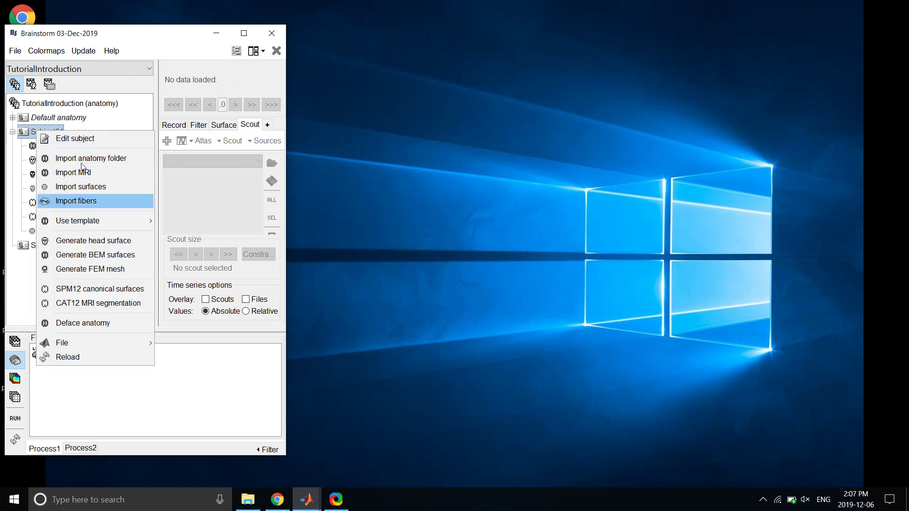
{"action": "key", "text": "Return"}
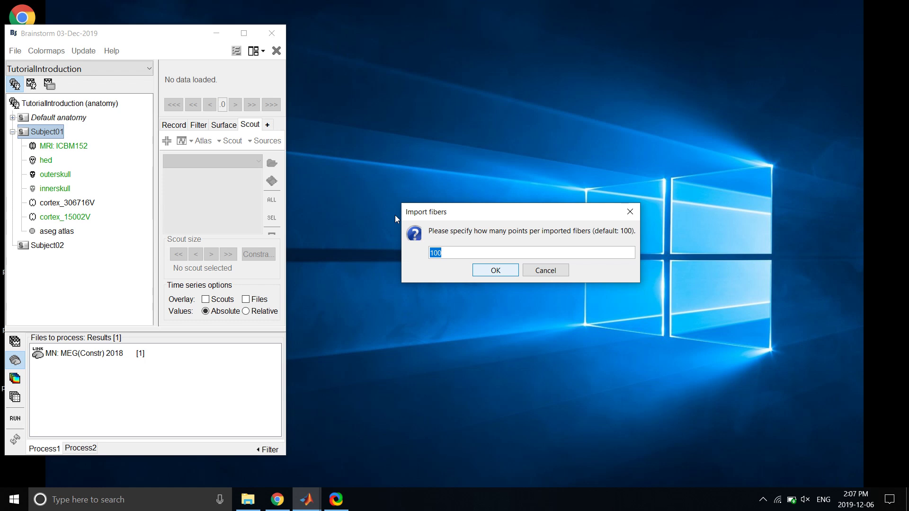
{"action": "key", "text": "Return"}
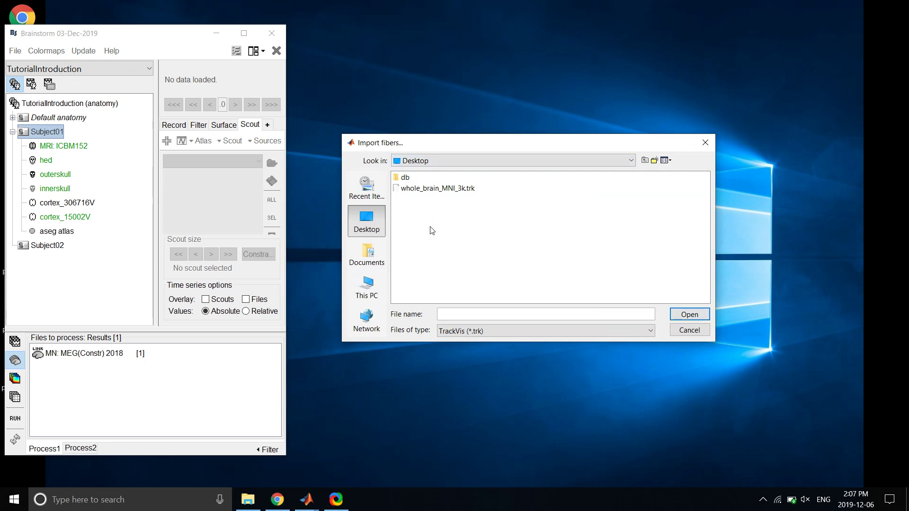
Import the TrackVis file whole_brain_MNI_3k.trk from the Desktop as the subject's fibers
{"action": "left_click", "coordinate": [492, 331]}
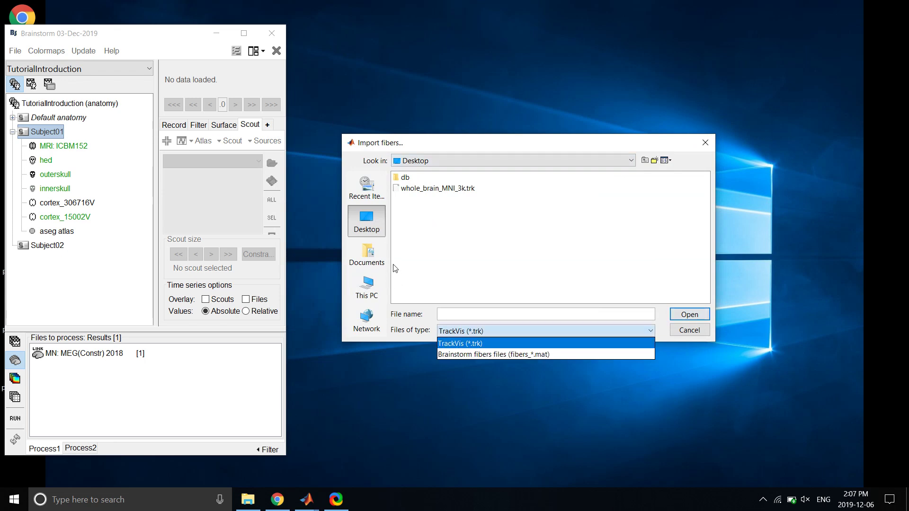
{"action": "left_click", "coordinate": [394, 265]}
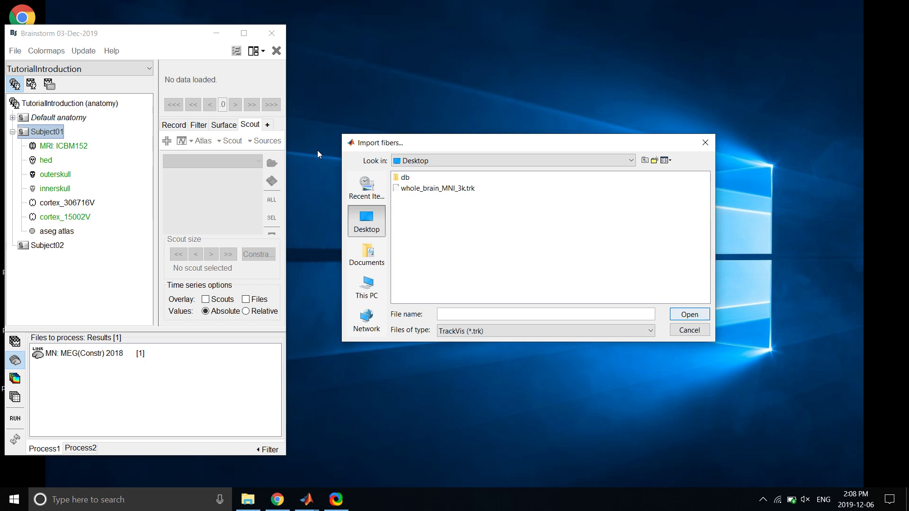
{"action": "double_click", "coordinate": [432, 188]}
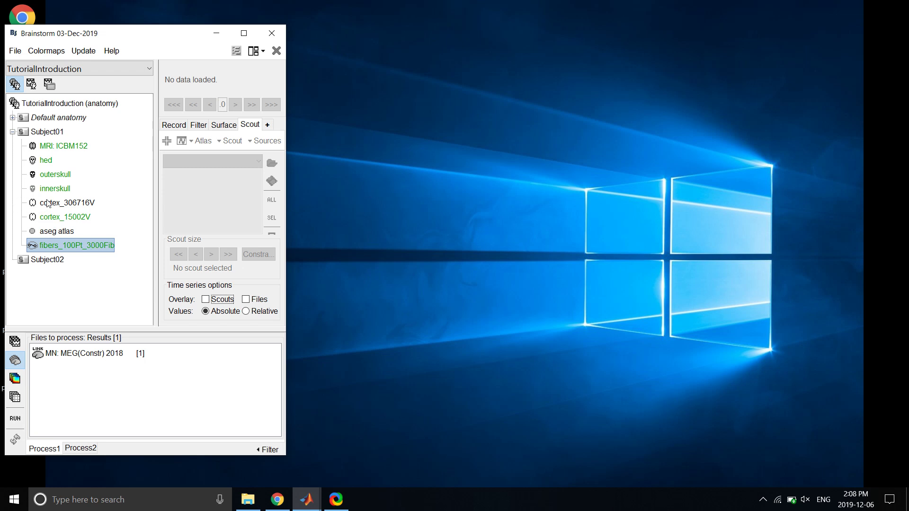
Display Subject01's imported fibers in a 3D figure and view them from the side
{"action": "key", "text": "F2"}
{"action": "key", "text": "Return"}
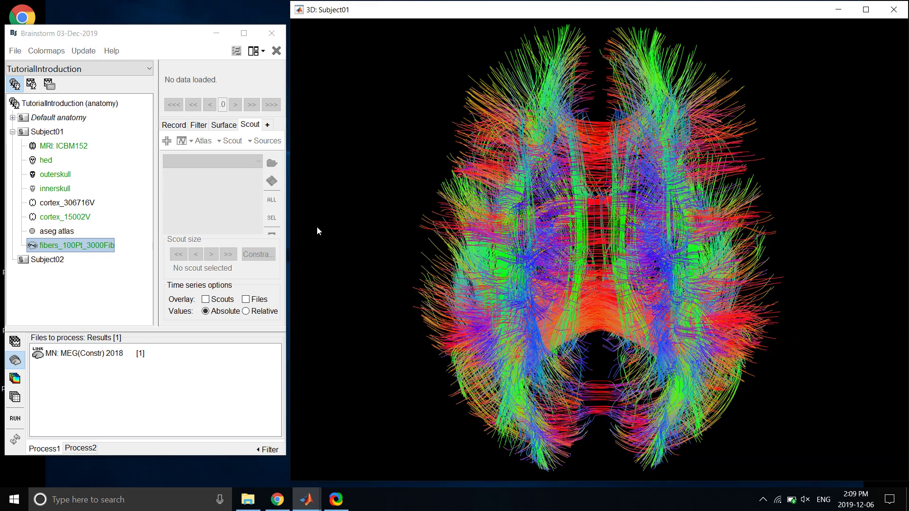
{"action": "left_click_drag", "start_coordinate": [517, 229], "coordinate": [524, 176]}
{"action": "left_click_drag", "start_coordinate": [445, 209], "coordinate": [595, 214]}
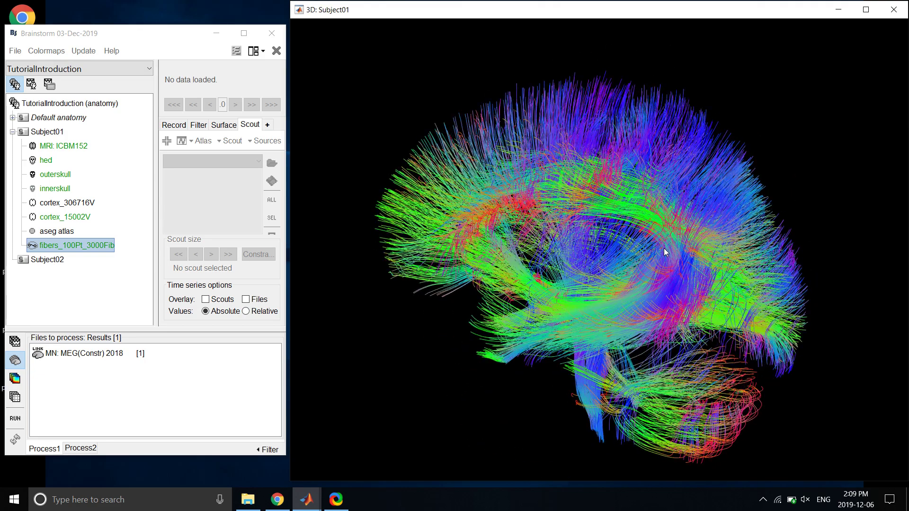
{"action": "left_click_drag", "start_coordinate": [629, 243], "coordinate": [686, 204]}
{"action": "left_click_drag", "start_coordinate": [342, 185], "coordinate": [344, 183]}
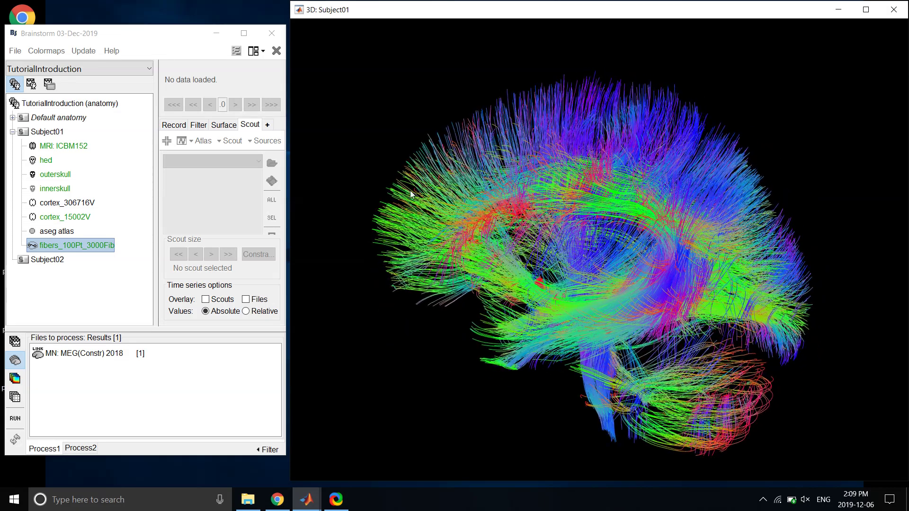
{"action": "left_click_drag", "start_coordinate": [584, 191], "coordinate": [585, 187]}
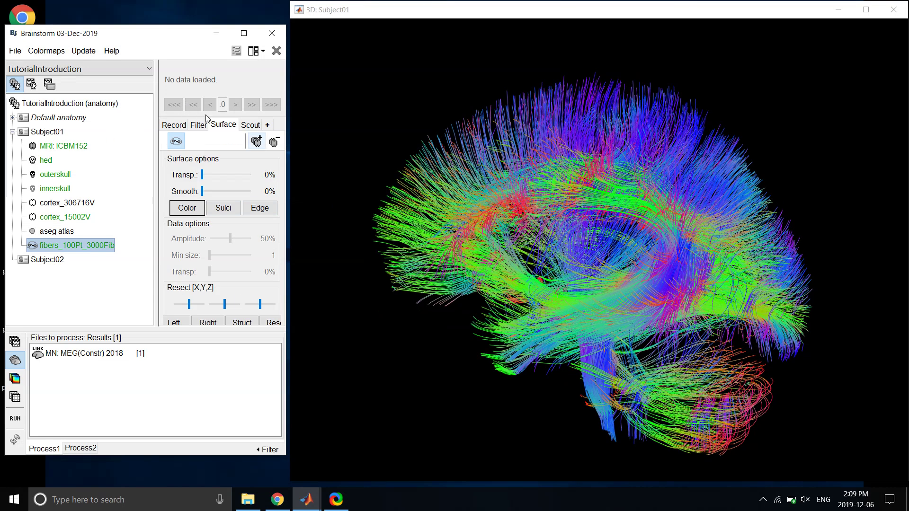
Add the cortex surface to the 3D fibers figure and hide its atlas scouts
{"action": "left_click", "coordinate": [256, 141]}
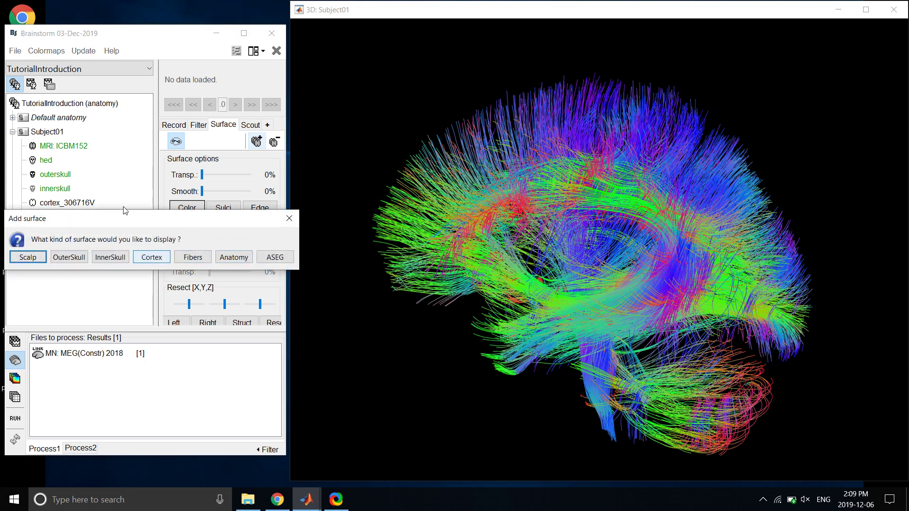
{"action": "left_click", "coordinate": [151, 258]}
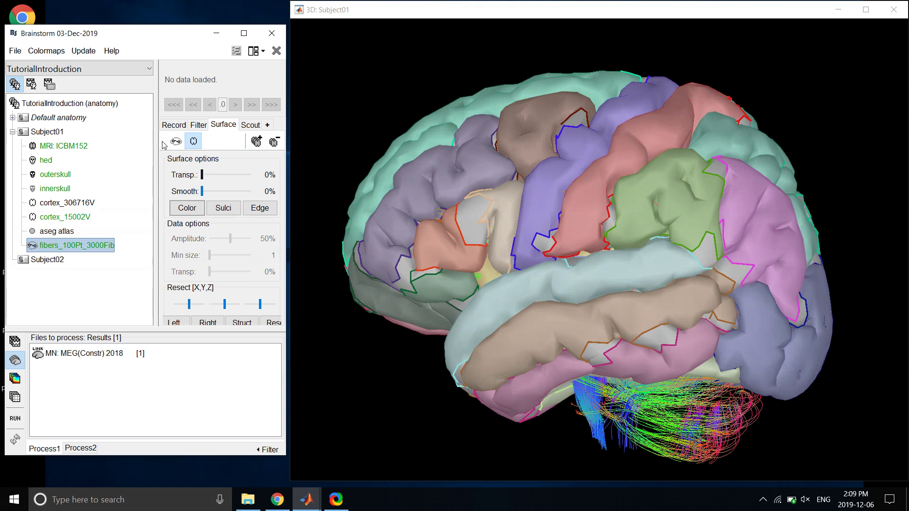
{"action": "left_click", "coordinate": [251, 124]}
{"action": "left_click", "coordinate": [211, 162]}
{"action": "left_click", "coordinate": [203, 175]}
{"action": "left_click", "coordinate": [224, 124]}
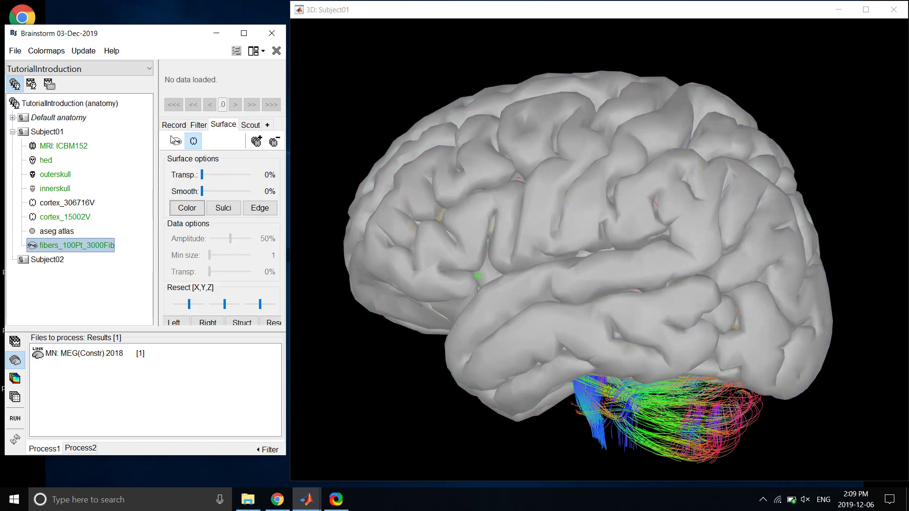
Set the cortex transparency to 86% and examine the fibers inside it from the front and the side
{"action": "left_click_drag", "start_coordinate": [203, 174], "coordinate": [244, 175]}
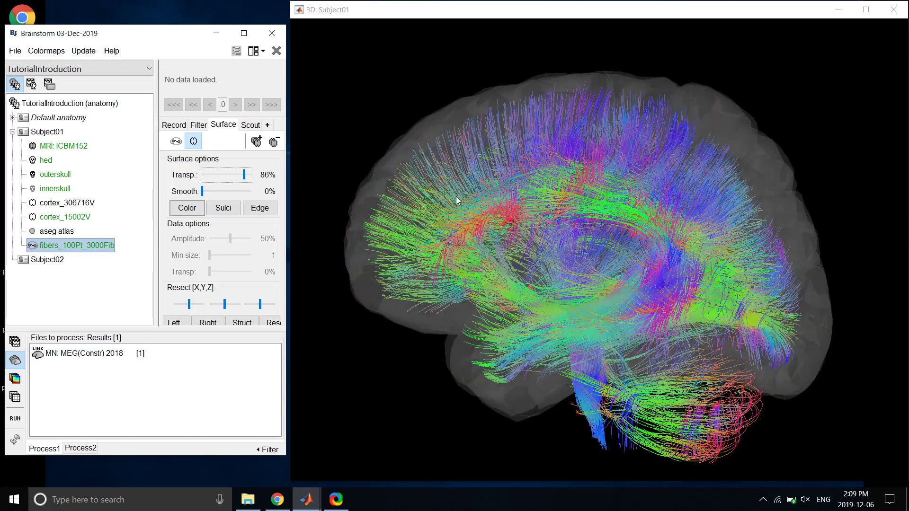
{"action": "left_click_drag", "start_coordinate": [596, 192], "coordinate": [475, 156]}
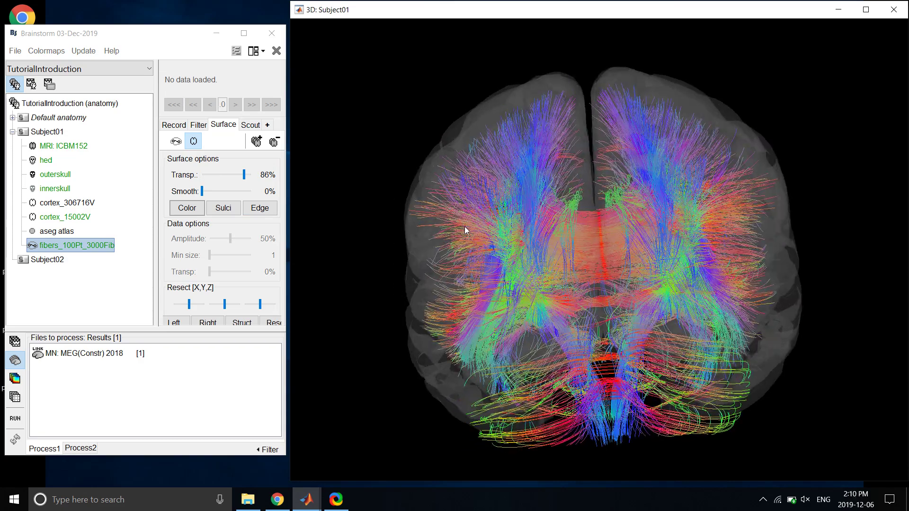
{"action": "left_click_drag", "start_coordinate": [400, 211], "coordinate": [525, 212]}
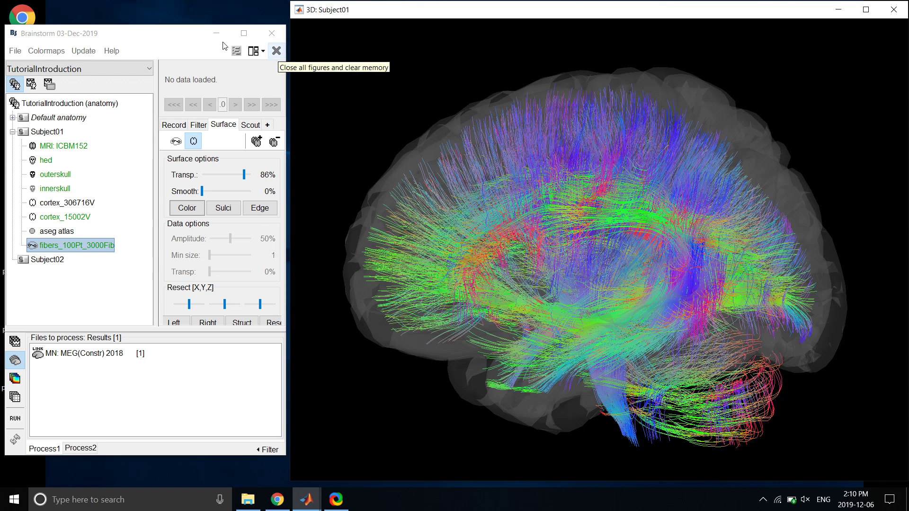
Close all figures and display the connectivity fibers of the raw recording's 62-scout correlation file
{"action": "left_click", "coordinate": [276, 50]}
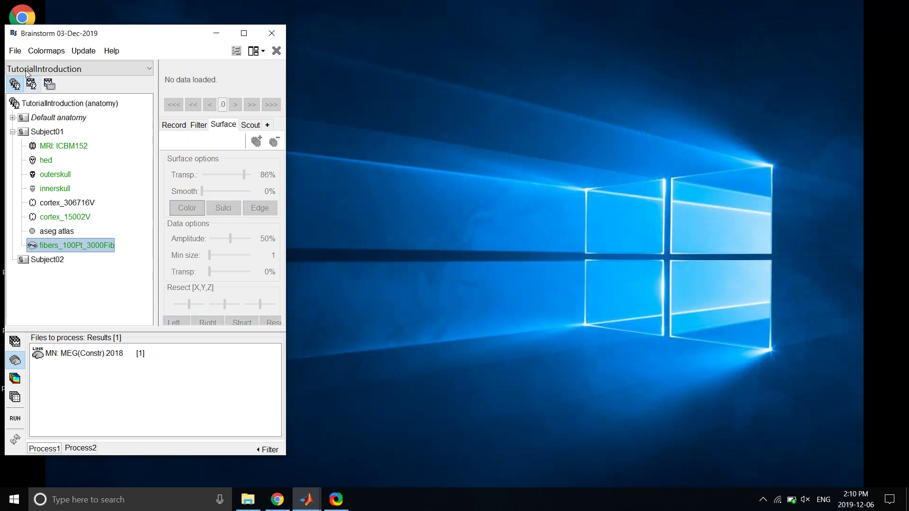
{"action": "left_click", "coordinate": [32, 84]}
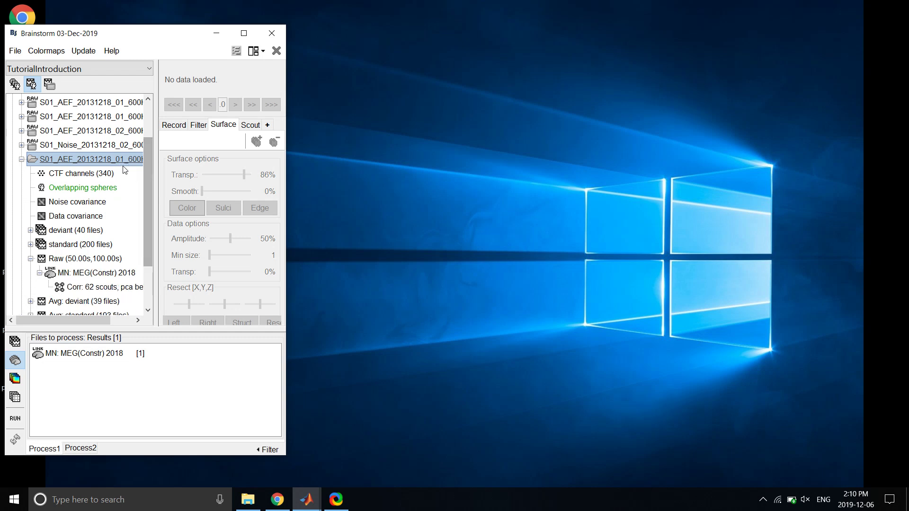
{"action": "scroll", "coordinate": [122, 169], "scroll_direction": "down", "scroll_amount": 1}
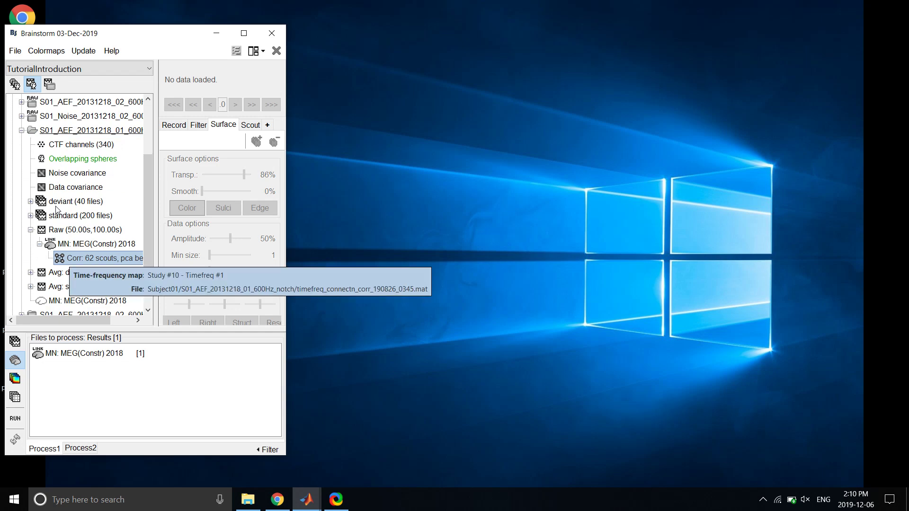
{"action": "right_click", "coordinate": [70, 255]}
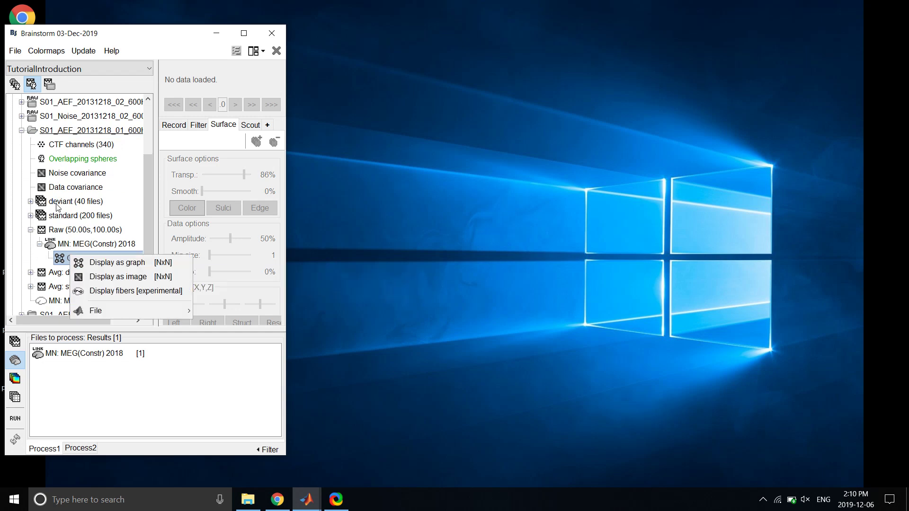
{"action": "key", "text": "Down"}
{"action": "key", "text": "Down"}
{"action": "key", "text": "Down"}
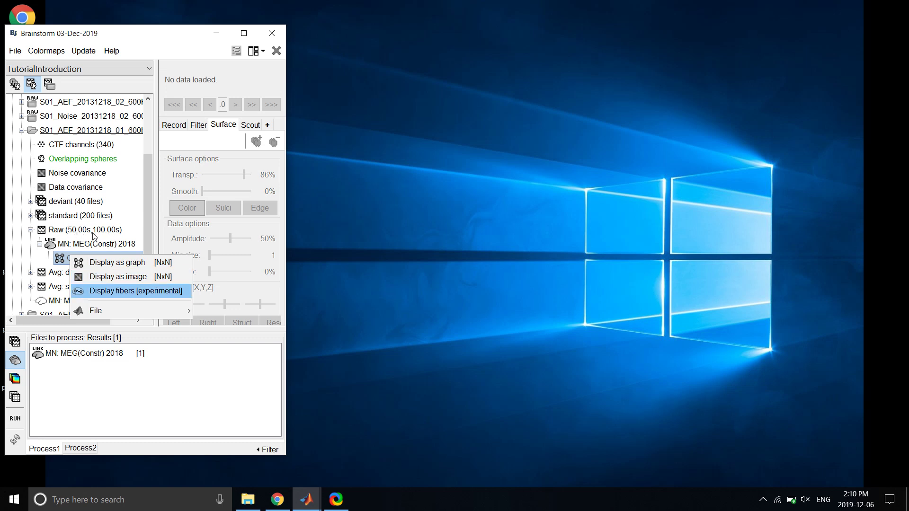
{"action": "key", "text": "Return"}
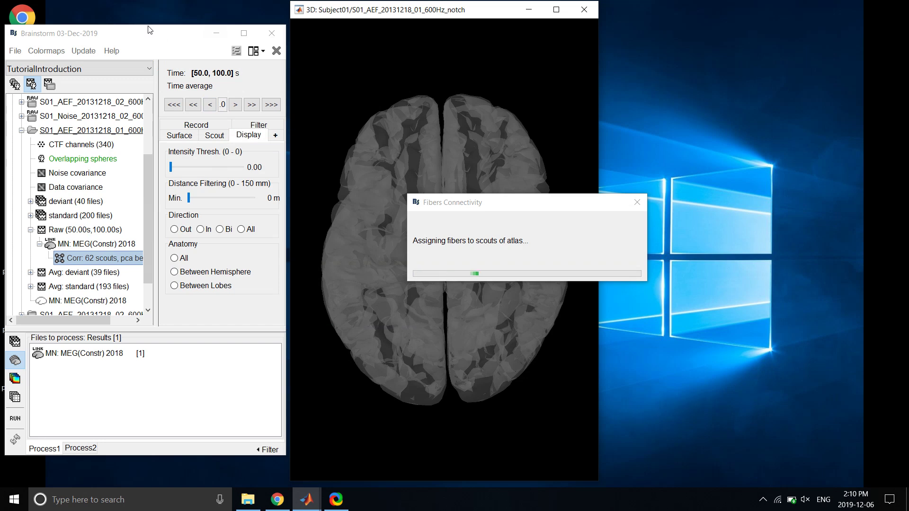
Arrange the main window, the 3D fibers figure and the connectivity graph side by side, widening the graph to fill the gap
{"action": "left_click_drag", "start_coordinate": [151, 24], "coordinate": [28, 42]}
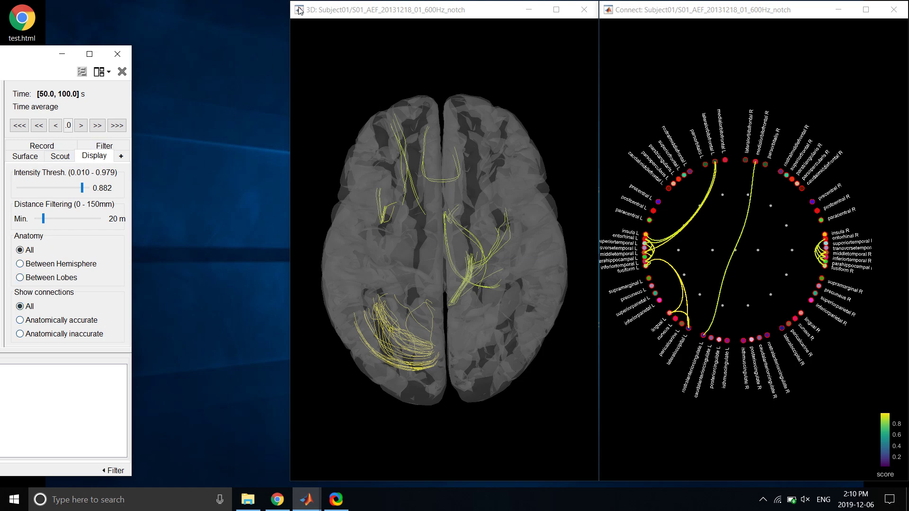
{"action": "left_click_drag", "start_coordinate": [331, 11], "coordinate": [175, 11]}
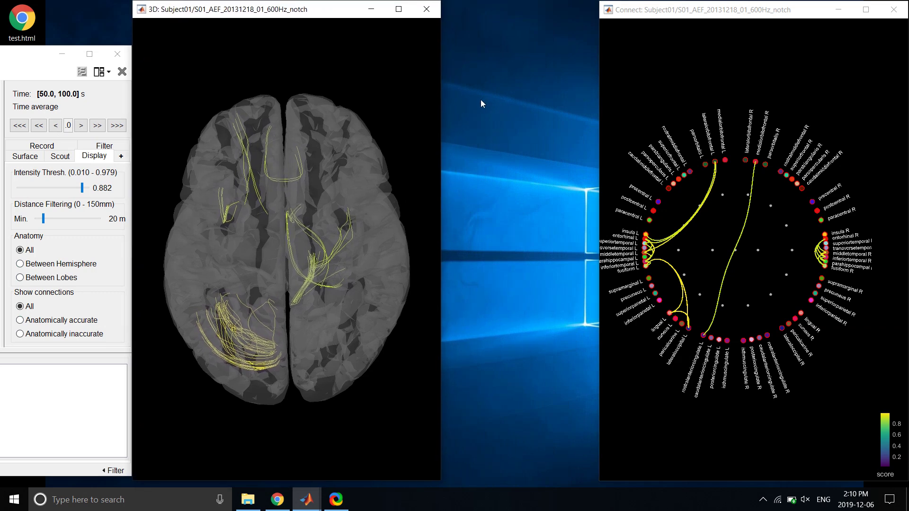
{"action": "left_click_drag", "start_coordinate": [479, 100], "coordinate": [367, 121]}
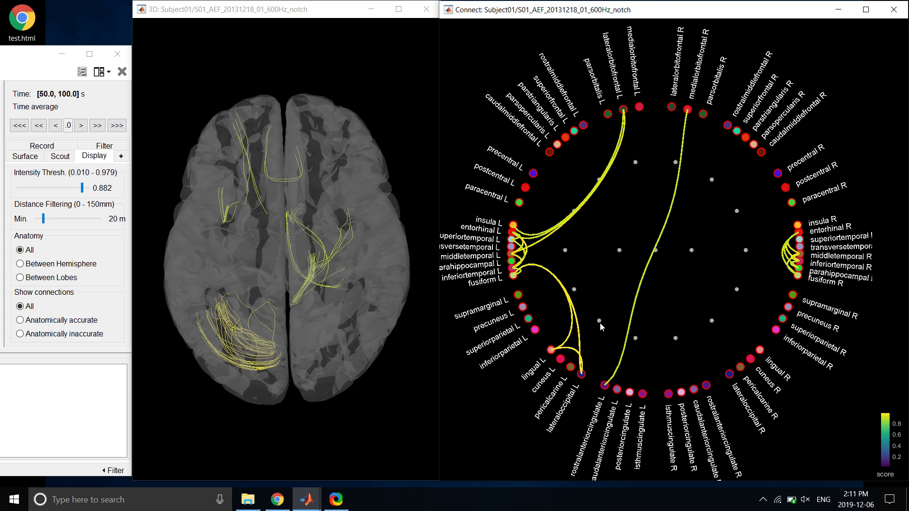
Set the intensity threshold of the fibers and connectivity graph to 0.785
{"action": "left_click", "coordinate": [75, 133]}
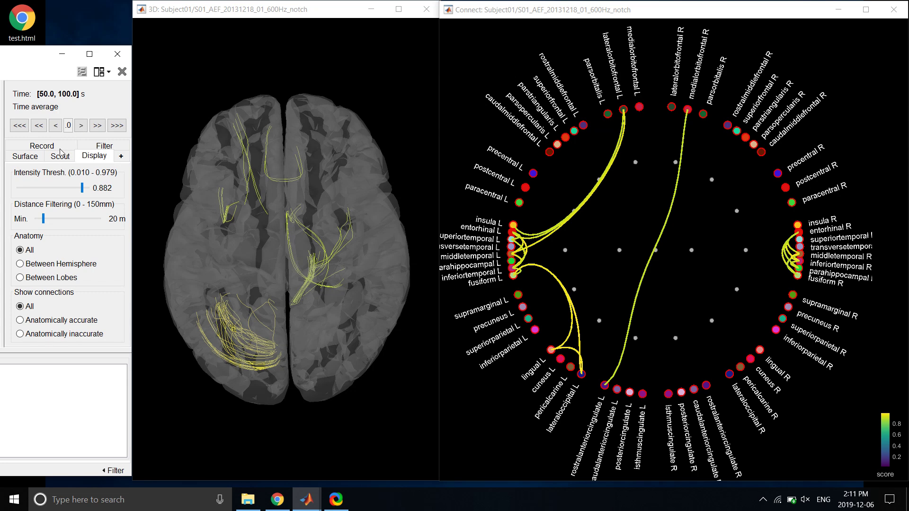
{"action": "left_click", "coordinate": [75, 188]}
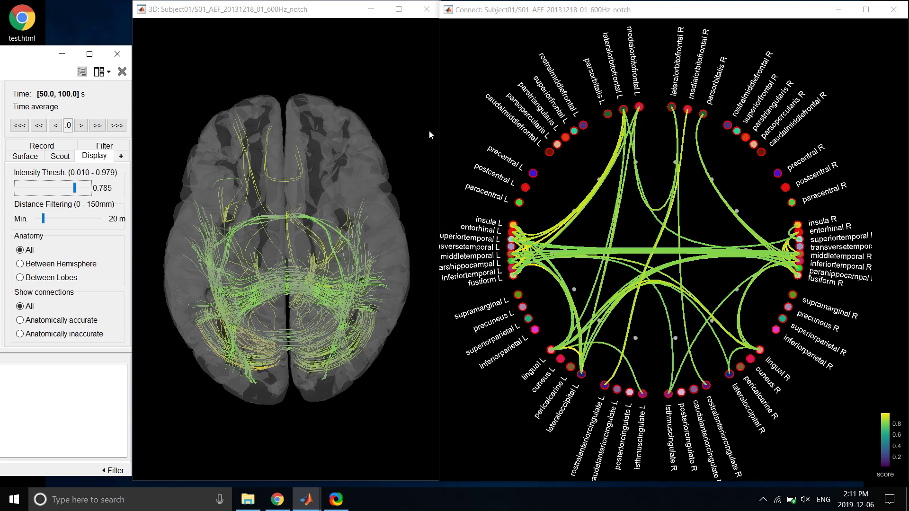
Set the intensity threshold to 0.882 and isolate the insula L connections in the graph and the 3D fibers
{"action": "left_click", "coordinate": [79, 188]}
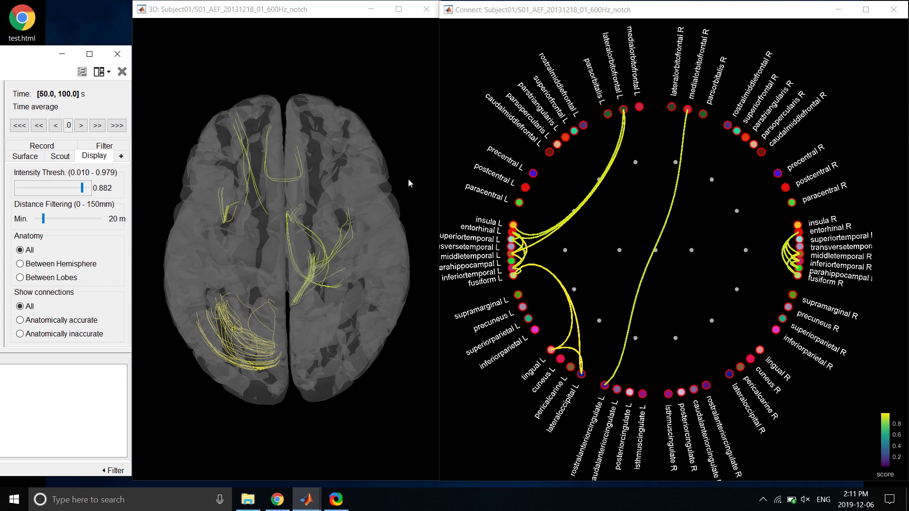
{"action": "key", "text": "alt+Tab"}
{"action": "key", "text": "Right"}
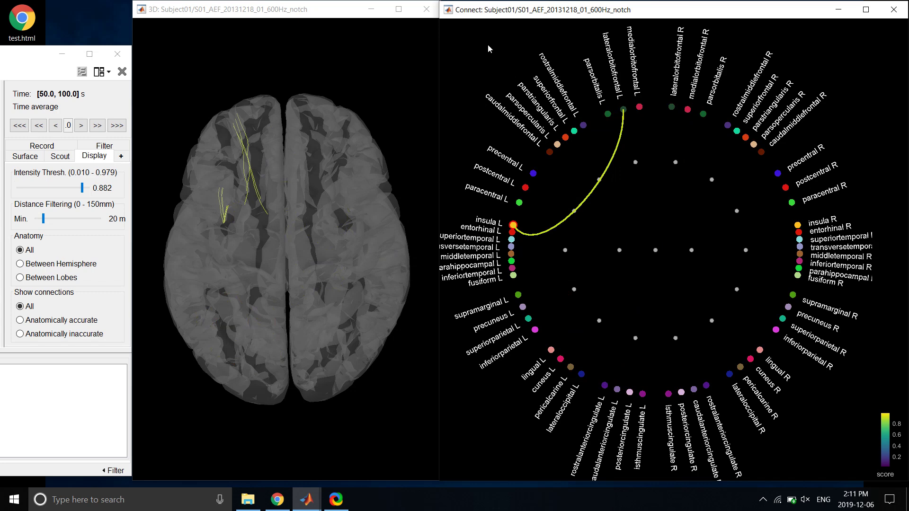
{"action": "left_click_drag", "start_coordinate": [226, 208], "coordinate": [297, 159]}
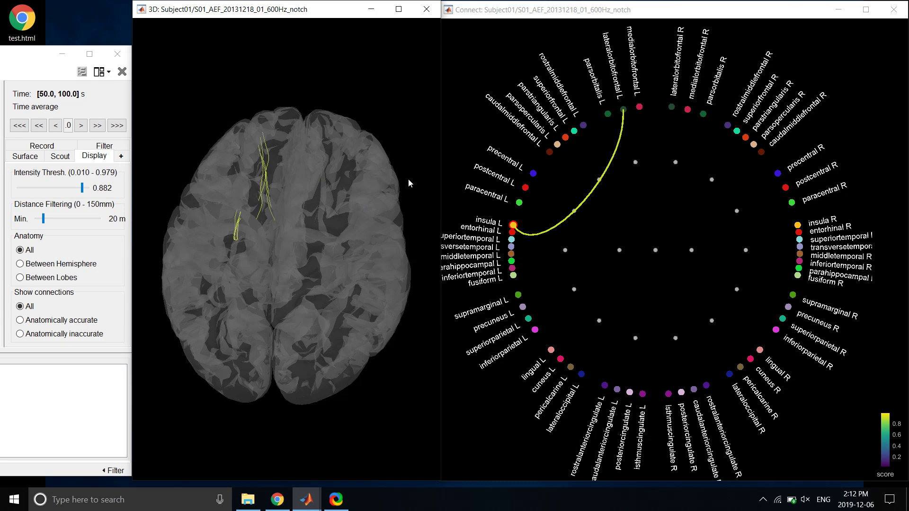
Show the connections of all regions again and set the intensity threshold to 0.785
{"action": "key", "text": "alt+Tab"}
{"action": "key", "text": "a"}
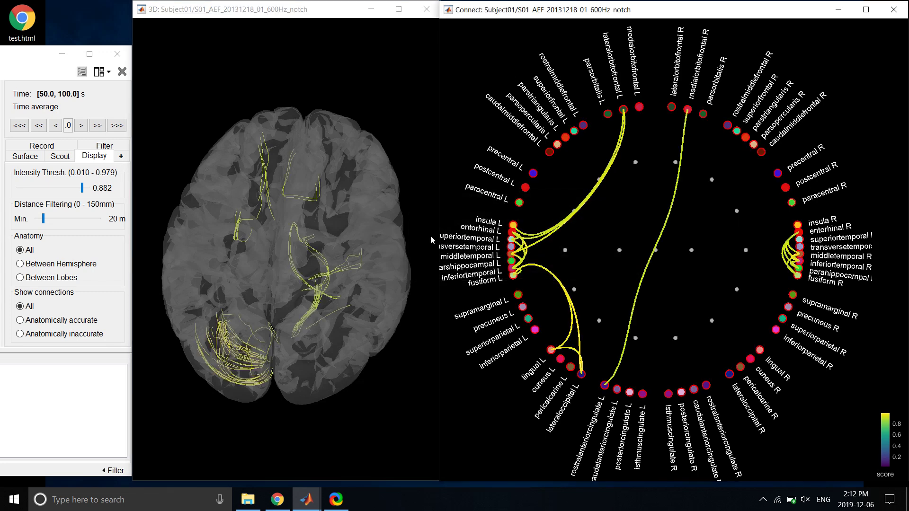
{"action": "left_click", "coordinate": [64, 187]}
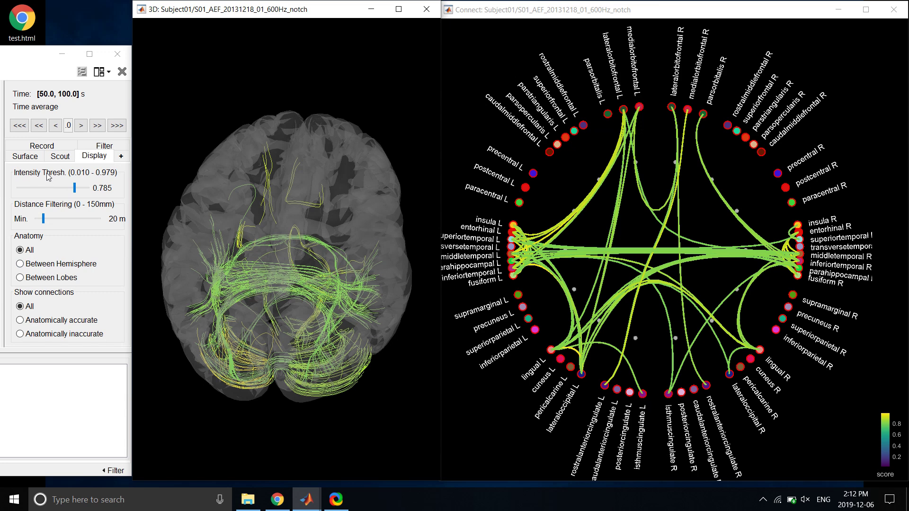
{"action": "left_click_drag", "start_coordinate": [273, 166], "coordinate": [283, 232]}
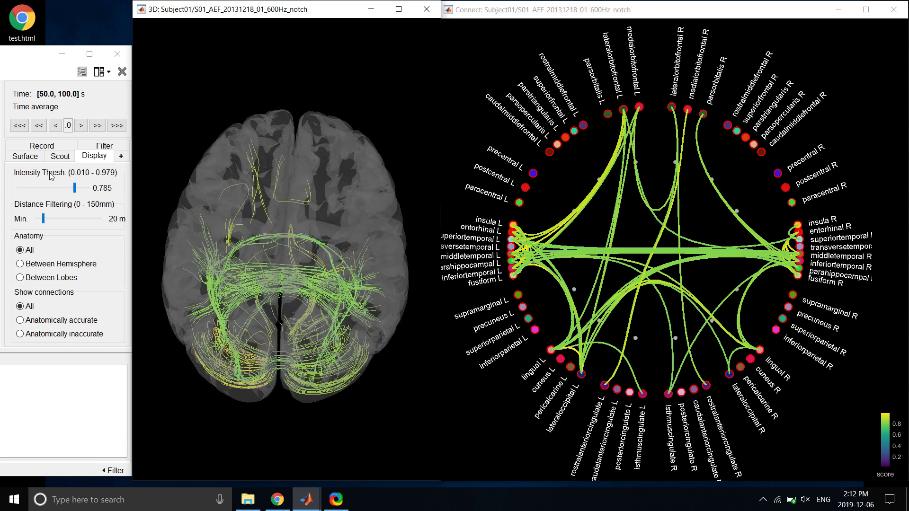
Set the minimum distance filter to 35 mm and display only the connections between hemispheres
{"action": "left_click", "coordinate": [59, 219]}
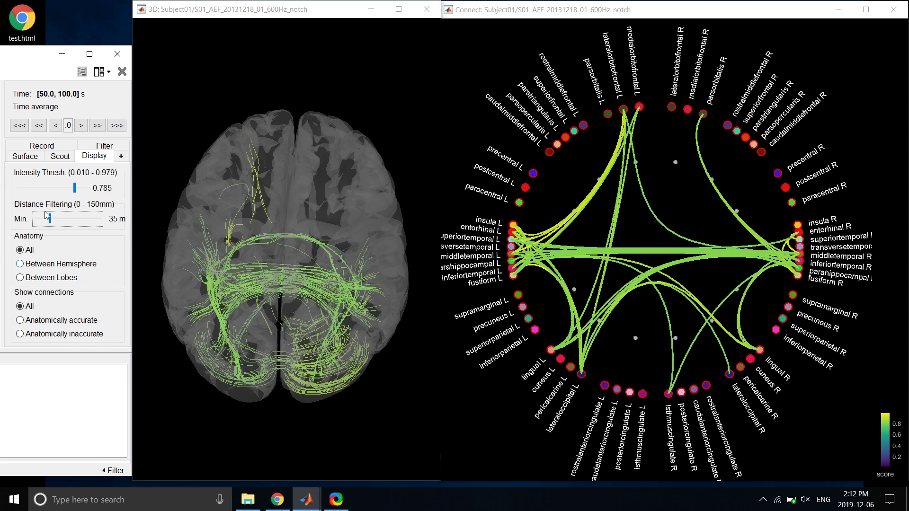
{"action": "left_click", "coordinate": [52, 264]}
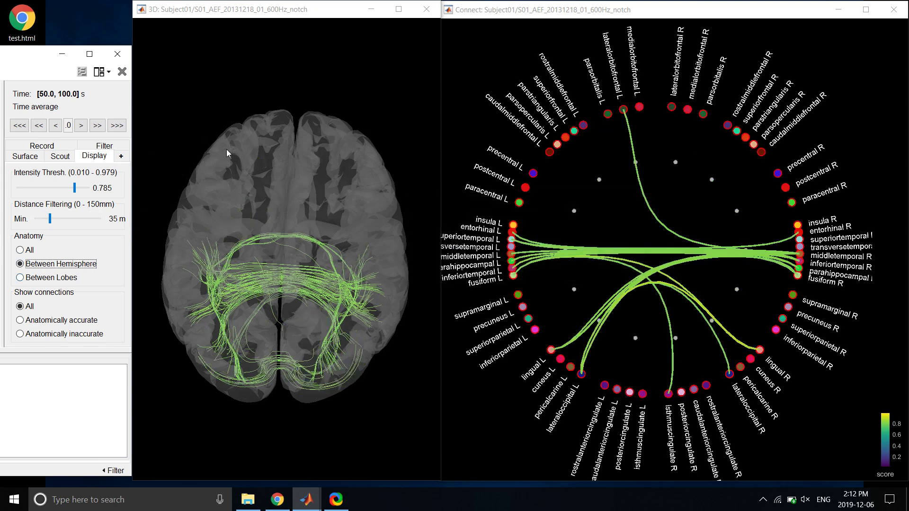
{"action": "left_click_drag", "start_coordinate": [292, 191], "coordinate": [254, 128]}
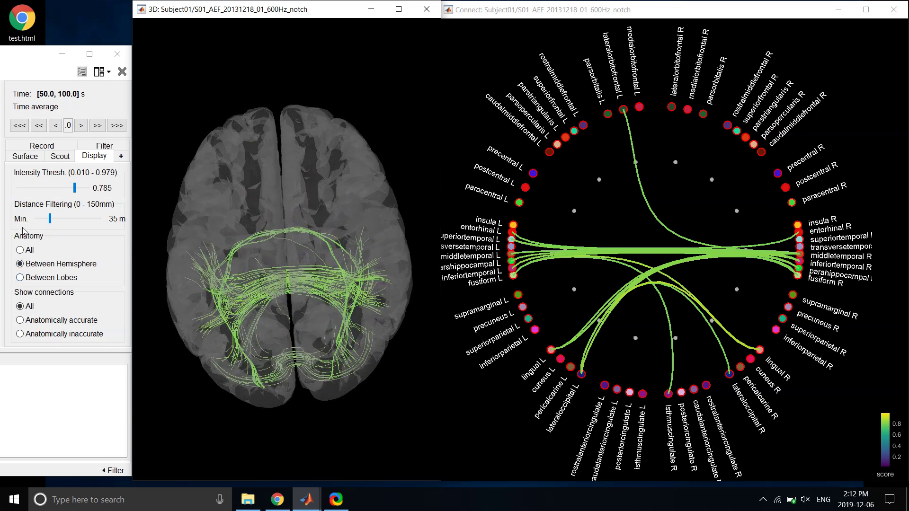
Display only the connections between lobes, and after inspecting the fibers restore the anatomy filter to All
{"action": "left_click", "coordinate": [20, 278]}
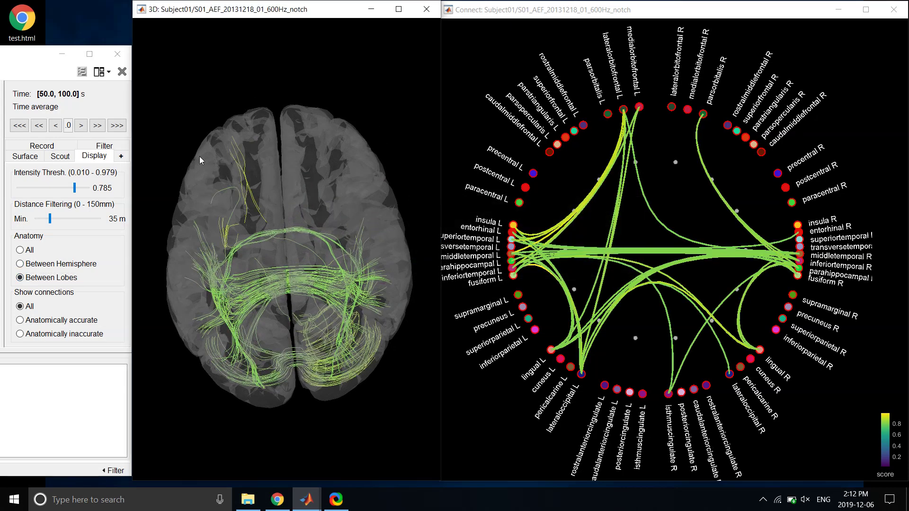
{"action": "left_click_drag", "start_coordinate": [200, 159], "coordinate": [197, 152]}
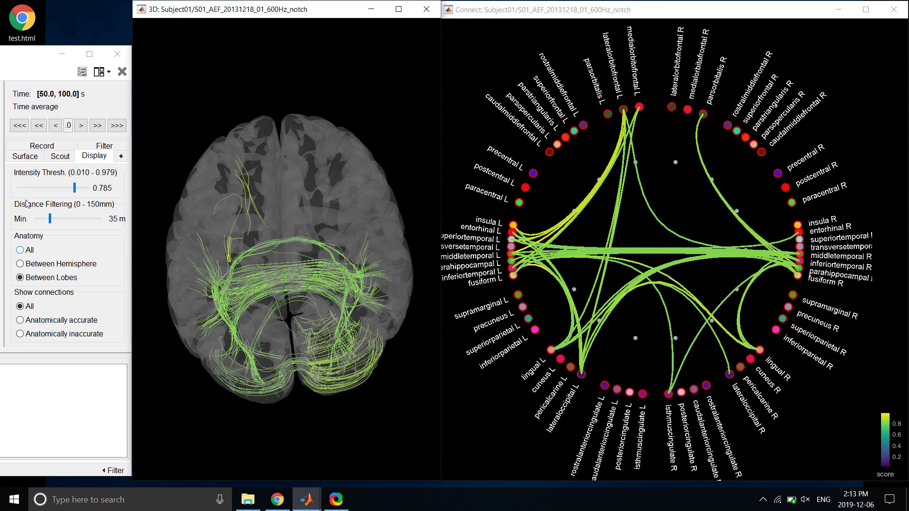
{"action": "left_click", "coordinate": [27, 250]}
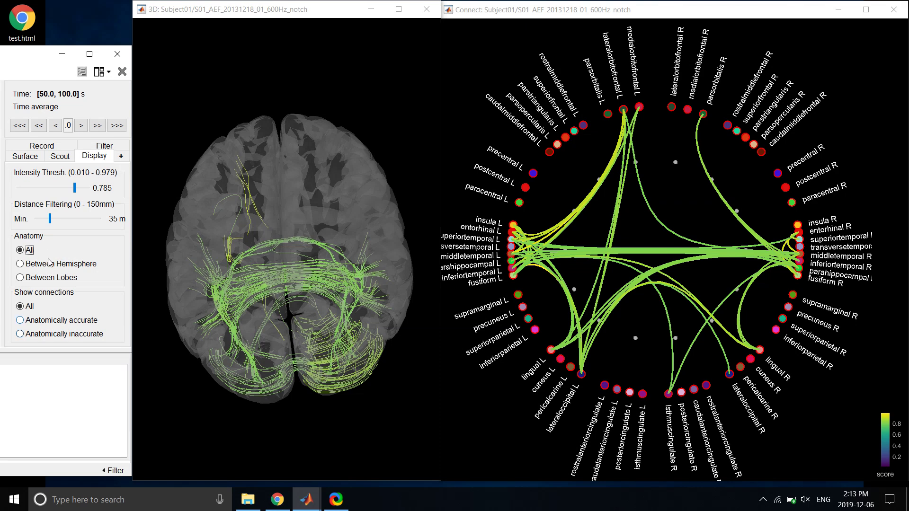
{"action": "left_click_drag", "start_coordinate": [229, 170], "coordinate": [238, 137]}
{"action": "left_click_drag", "start_coordinate": [162, 121], "coordinate": [298, 162]}
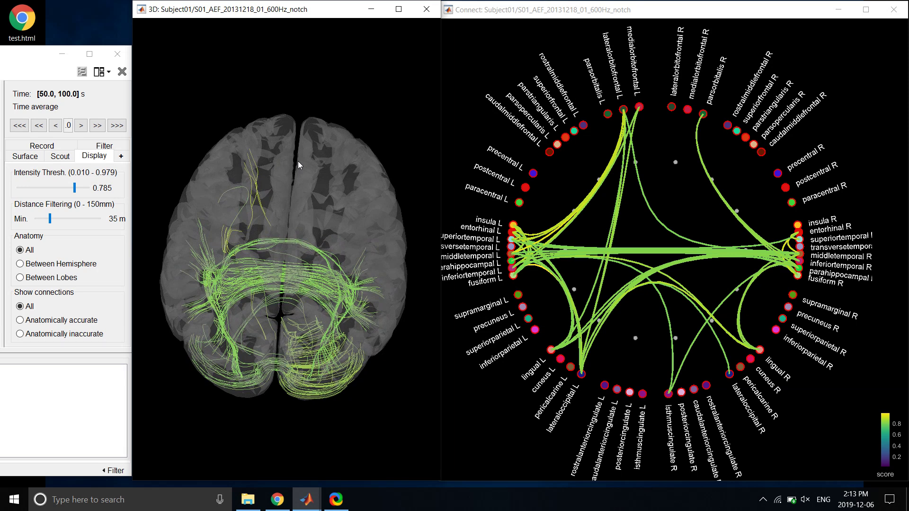
{"action": "mouse_move", "coordinate": [322, 137]}
{"action": "left_mouse_down"}
{"action": "mouse_move", "coordinate": [321, 127]}
{"action": "mouse_move", "coordinate": [312, 145]}
{"action": "left_mouse_up"}
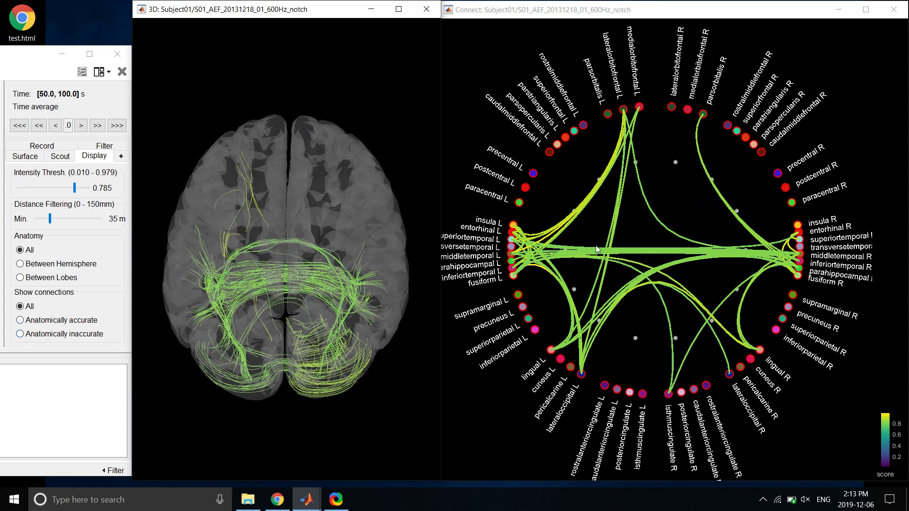
Filter the connections to the anatomically accurate ones, and after inspecting the brain switch to the anatomically inaccurate ones
{"action": "left_click", "coordinate": [48, 320]}
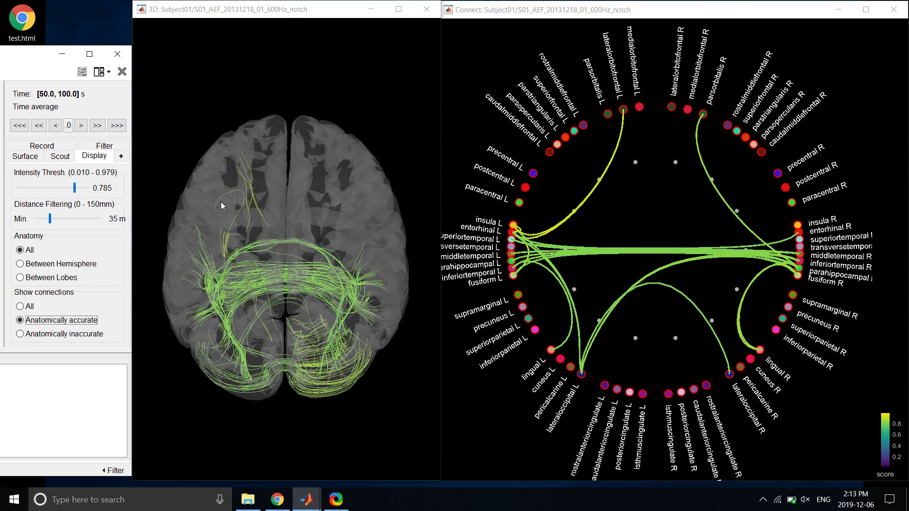
{"action": "left_click", "coordinate": [284, 192]}
{"action": "left_click_drag", "start_coordinate": [284, 187], "coordinate": [285, 186]}
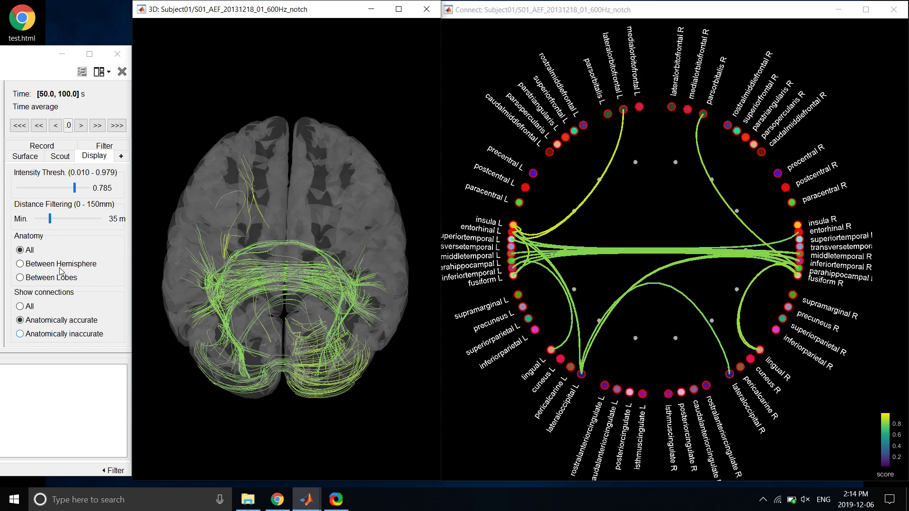
{"action": "left_click", "coordinate": [57, 334]}
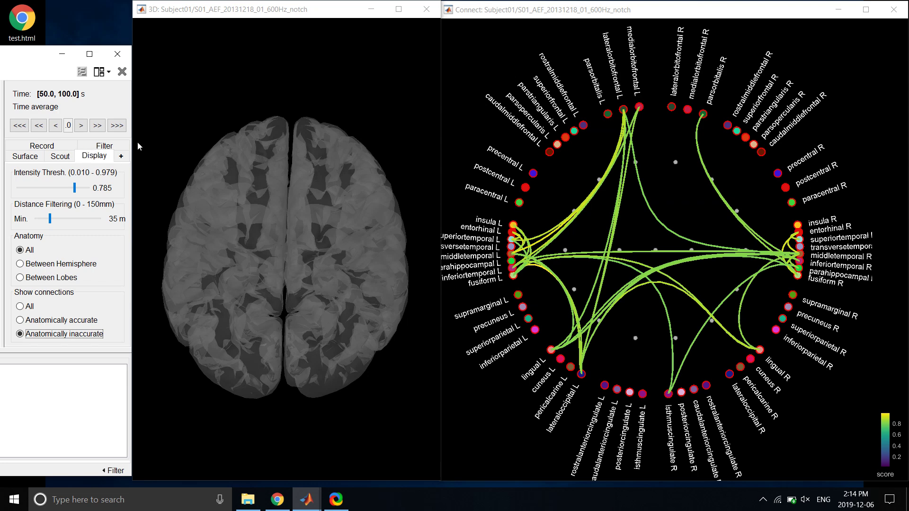
{"action": "left_click_drag", "start_coordinate": [241, 250], "coordinate": [283, 209]}
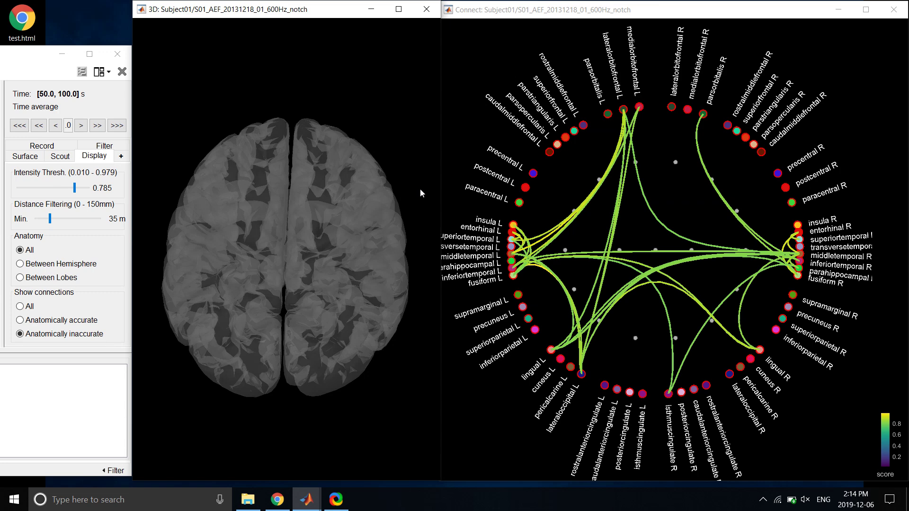
Show all connections regardless of anatomical accuracy and close all figures
{"action": "left_click", "coordinate": [20, 307]}
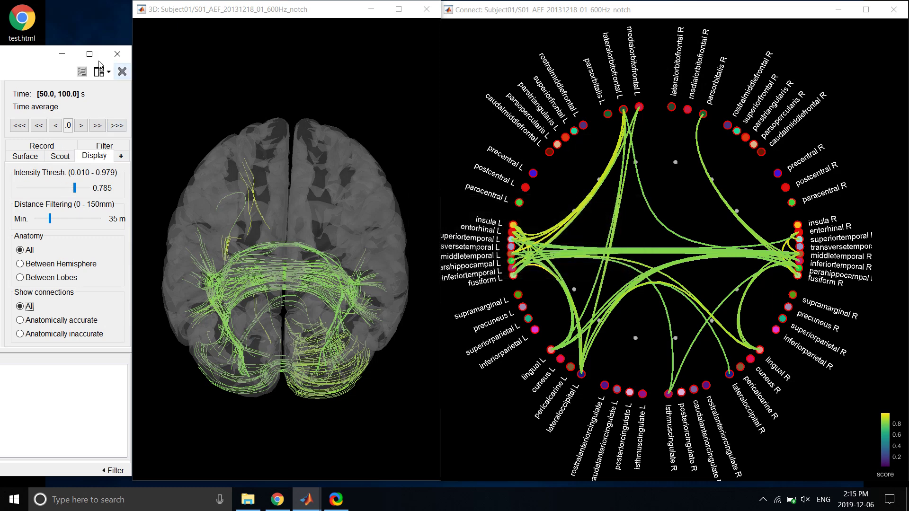
{"action": "left_click", "coordinate": [122, 71]}
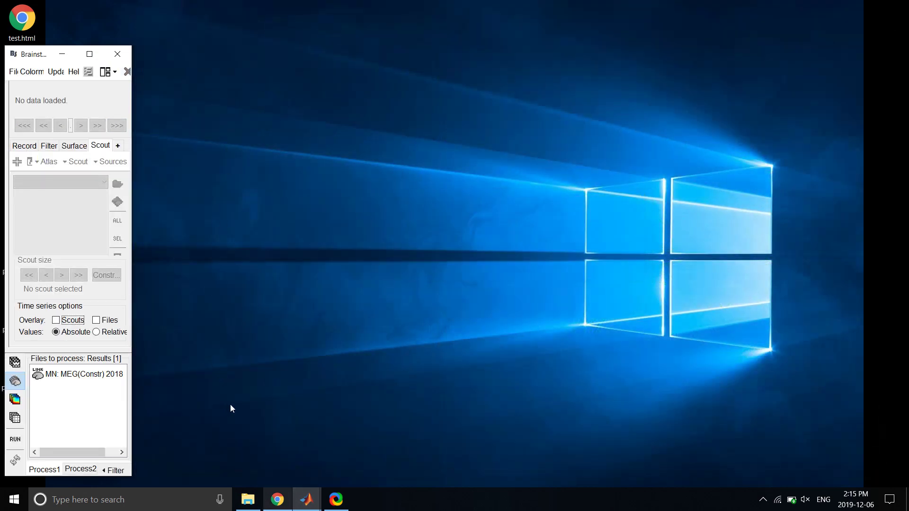
Switch to the Brainstorm website in Chrome and find "fiber" in its tutorials list to open the "Virtual fibers for connectivity" tutorial
{"action": "key", "text": "alt+Tab"}
{"action": "scroll", "coordinate": [112, 134], "scroll_direction": "up", "scroll_amount": 5}
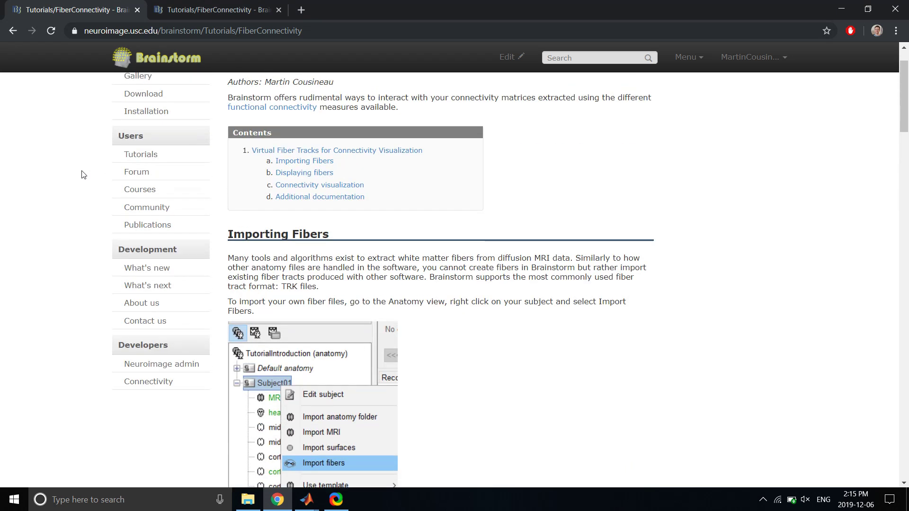
{"action": "left_click", "coordinate": [131, 178]}
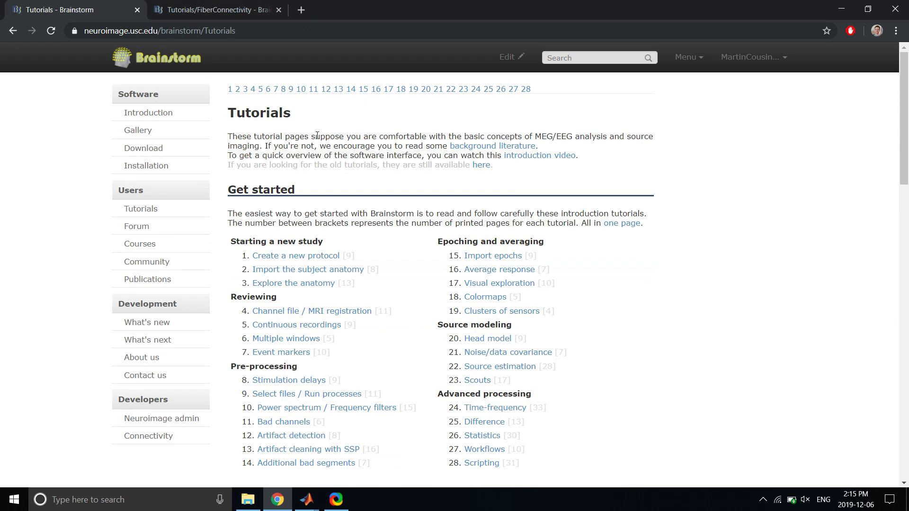
{"action": "key", "text": "ctrl+f"}
{"action": "type", "text": "fiber"}
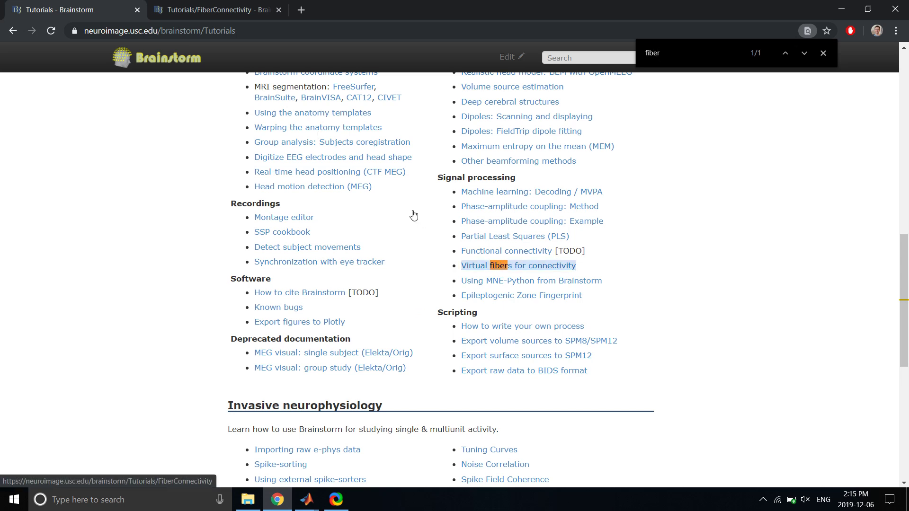
{"action": "key", "text": "Escape"}
{"action": "key", "text": "Return"}
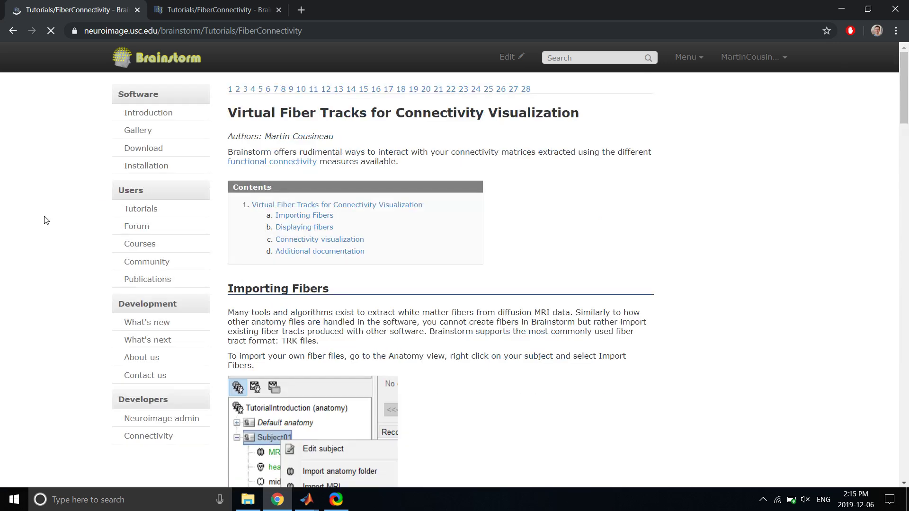
Read through the fiber tutorial's instructions on importing fibers, including the template fiber tract and the number of points
{"action": "scroll", "coordinate": [45, 219], "scroll_direction": "down", "scroll_amount": 3}
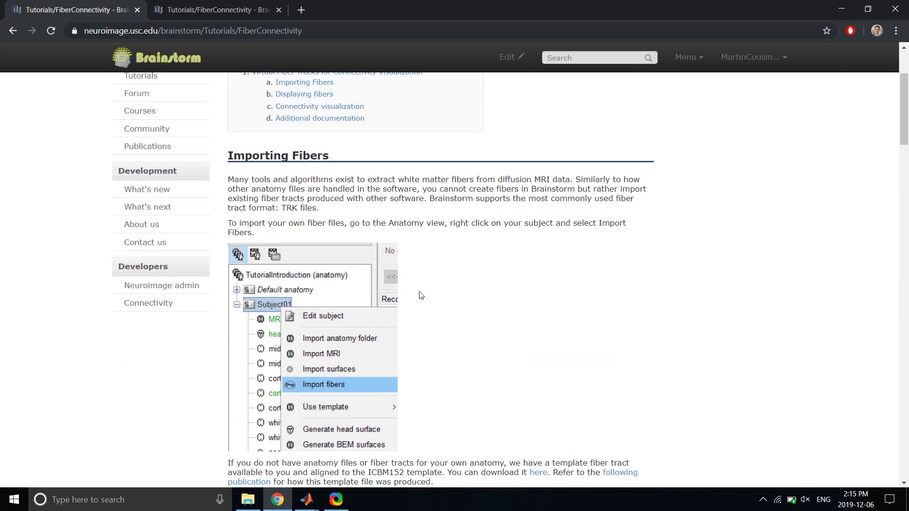
{"action": "scroll", "coordinate": [424, 275], "scroll_direction": "down", "scroll_amount": 1}
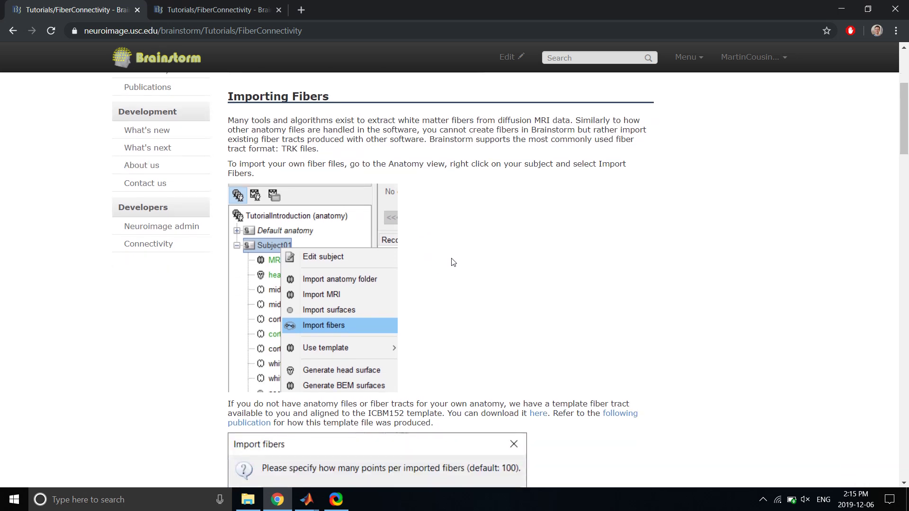
{"action": "scroll", "coordinate": [462, 233], "scroll_direction": "down", "scroll_amount": 1}
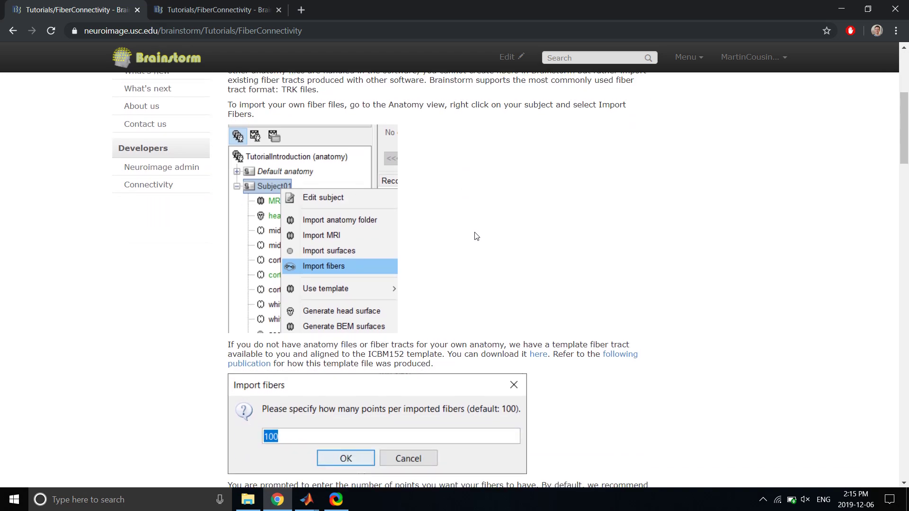
{"action": "scroll", "coordinate": [472, 226], "scroll_direction": "down", "scroll_amount": 3}
{"action": "scroll", "coordinate": [477, 237], "scroll_direction": "down", "scroll_amount": 7}
{"action": "scroll", "coordinate": [487, 242], "scroll_direction": "up", "scroll_amount": 3}
{"action": "scroll", "coordinate": [511, 263], "scroll_direction": "up", "scroll_amount": 6}
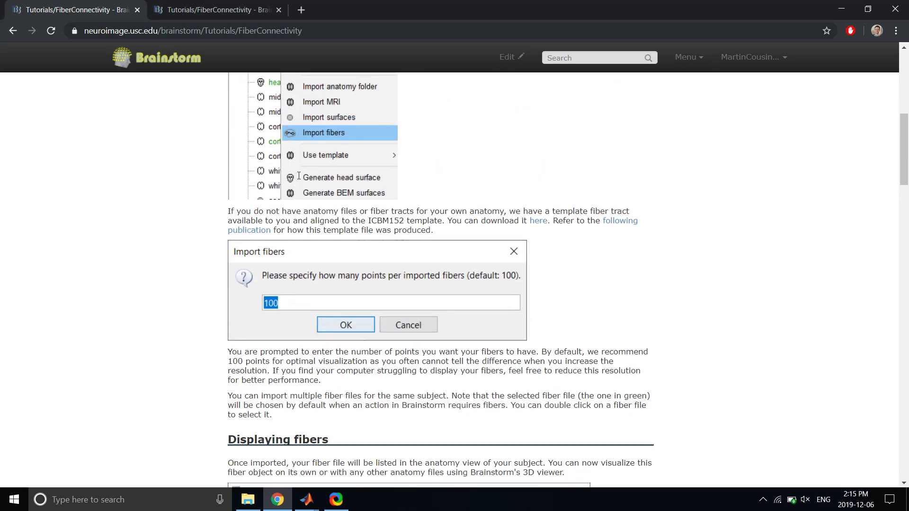
Highlight the template fiber download sentence and the ICBM152 template name in the Importing Fibers section, and clear the selection
{"action": "left_click_drag", "start_coordinate": [448, 220], "coordinate": [553, 220]}
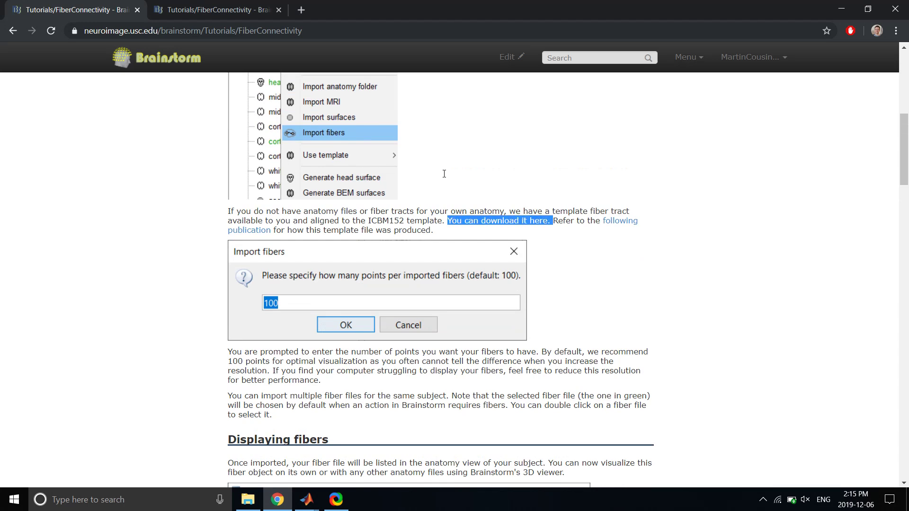
{"action": "left_click_drag", "start_coordinate": [448, 221], "coordinate": [382, 222]}
{"action": "double_click", "coordinate": [382, 223]}
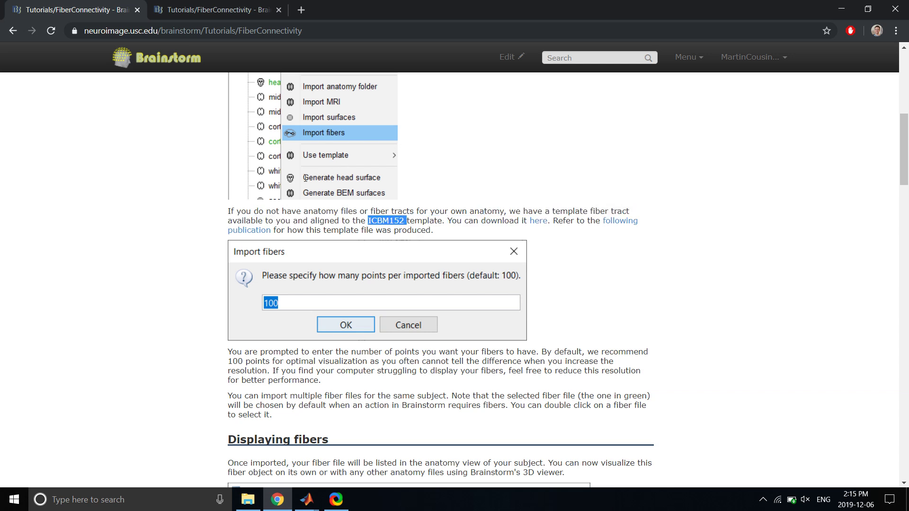
{"action": "left_click", "coordinate": [359, 178]}
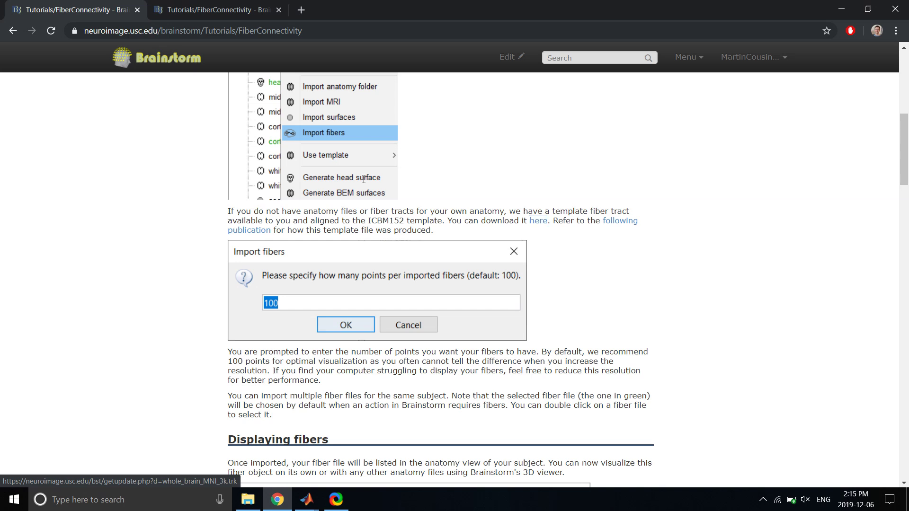
{"action": "left_click_drag", "start_coordinate": [447, 220], "coordinate": [433, 230]}
{"action": "left_click", "coordinate": [360, 176]}
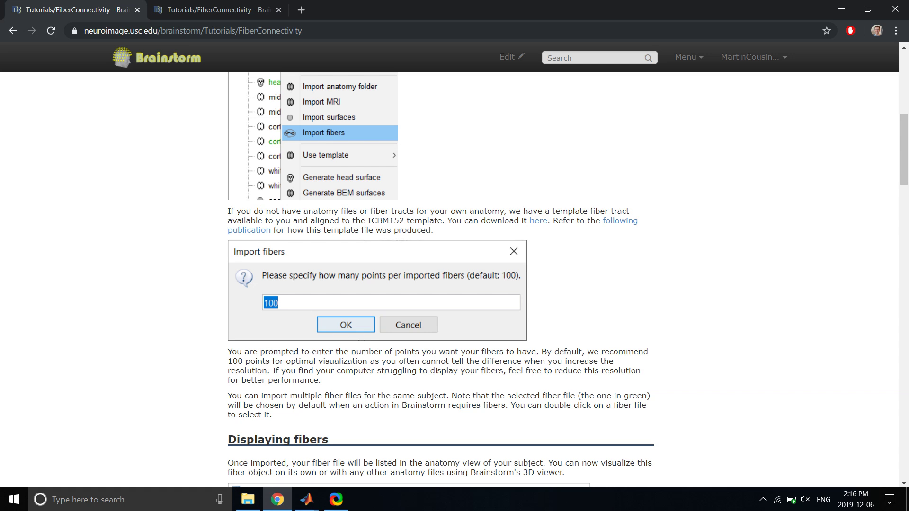
{"action": "double_click", "coordinate": [360, 180]}
{"action": "left_click", "coordinate": [359, 182]}
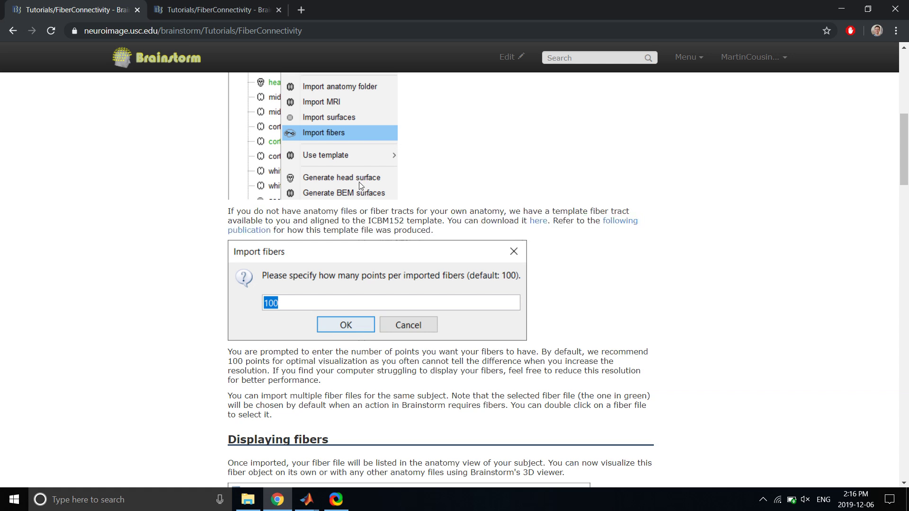